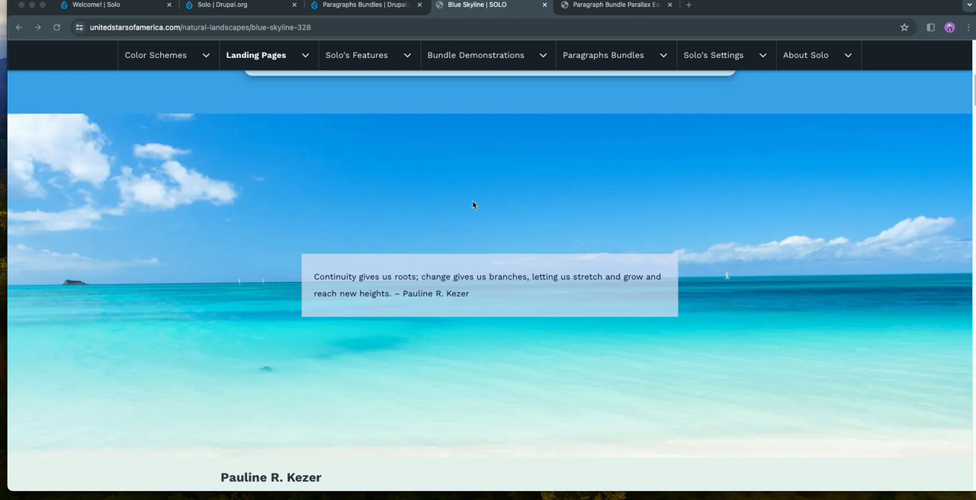
- Examine the full-width beach parallax section with its quote overlay on the Blue Skyline landing page
scroll(468, 204, "down", 5)
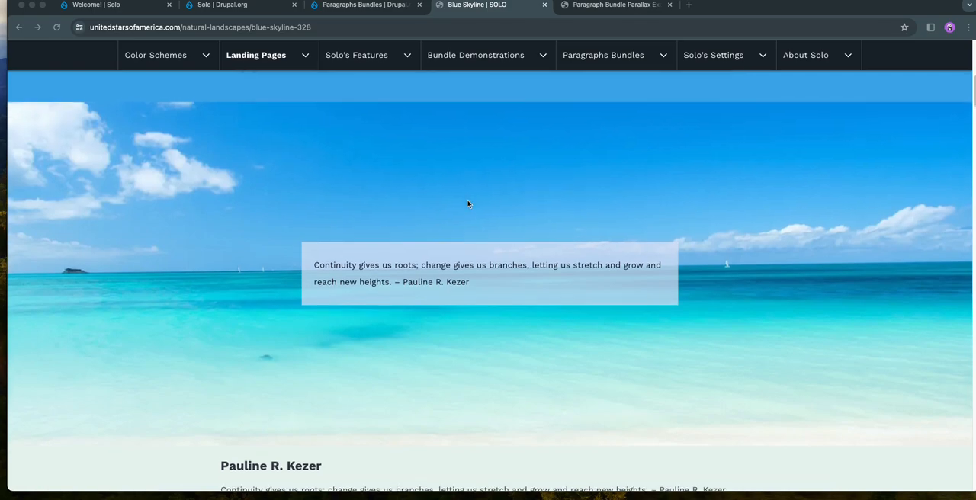
scroll(468, 204, "down", 5)
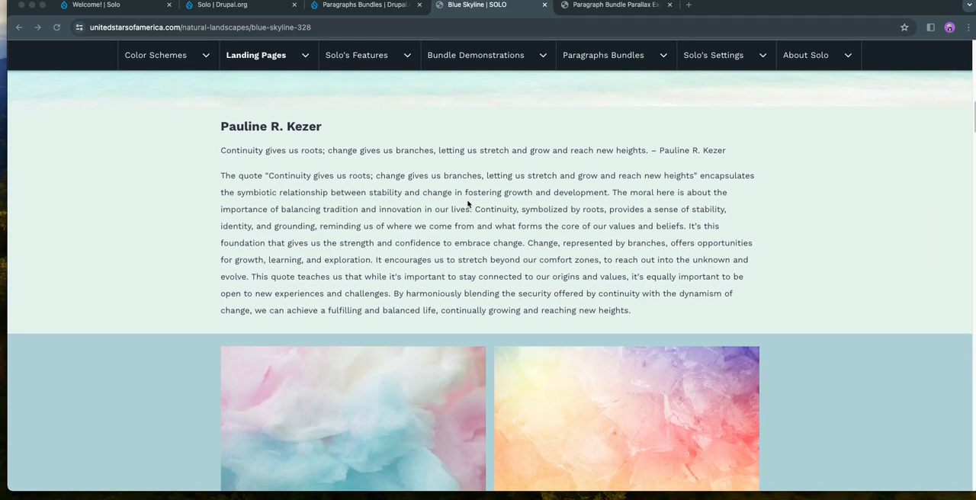
scroll(217, 200, "up", 6)
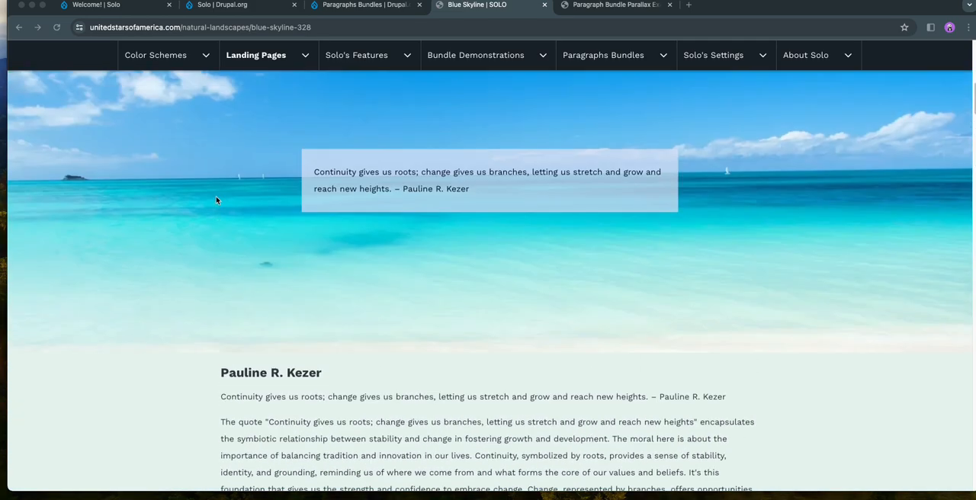
scroll(215, 213, "down", 2)
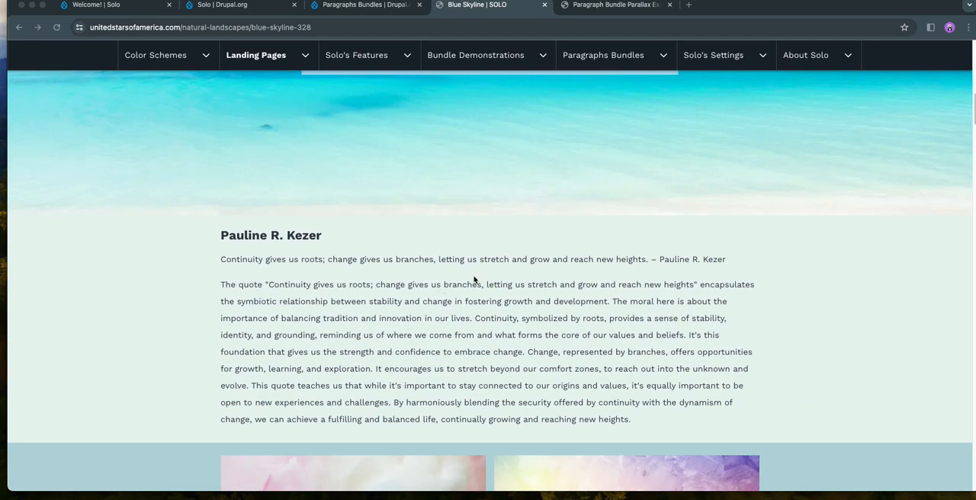
scroll(689, 213, "up", 5)
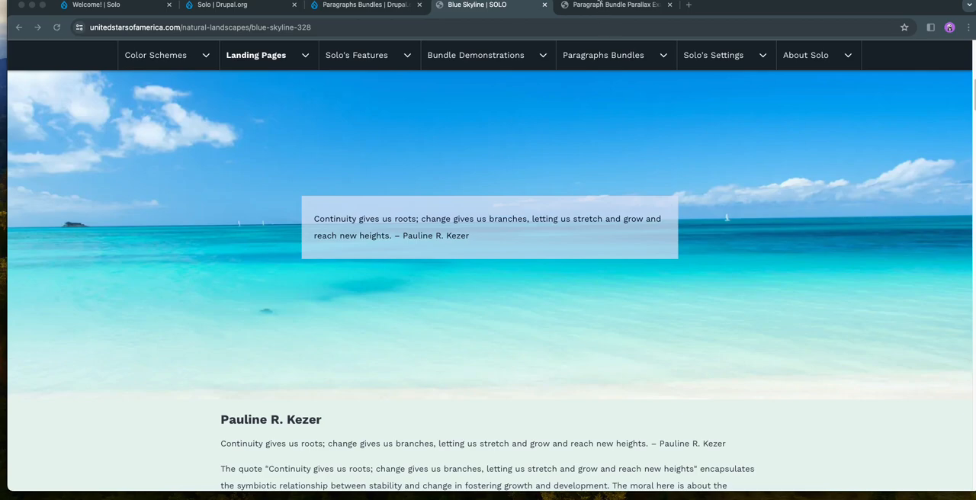
- Review the Paragraph Bundle Parallax Example page, including its parallax images and the Parallax display settings
left_click(600, 4)
scroll(610, 226, "down", 5)
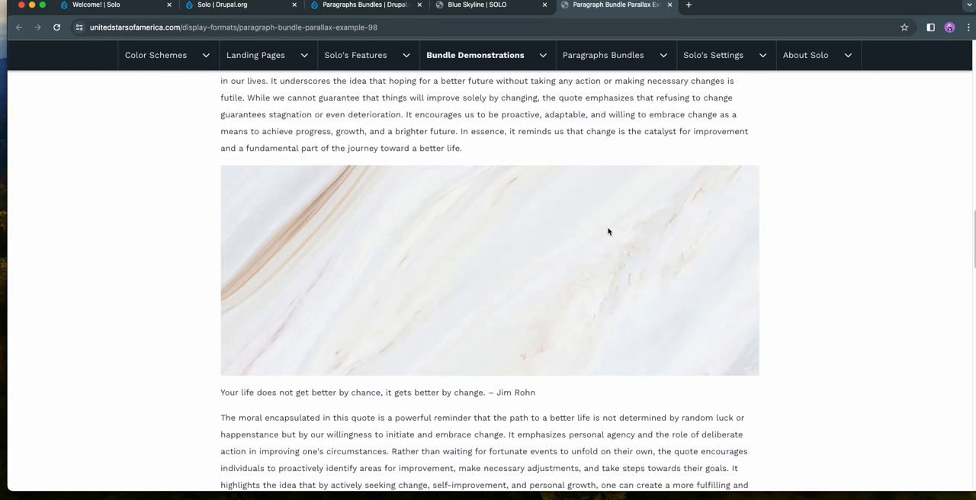
scroll(619, 224, "down", 10)
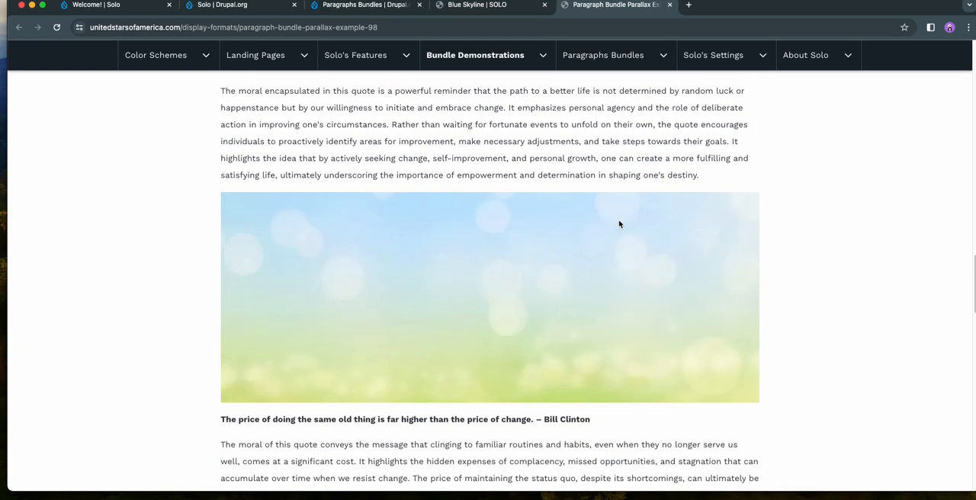
scroll(619, 223, "up", 8)
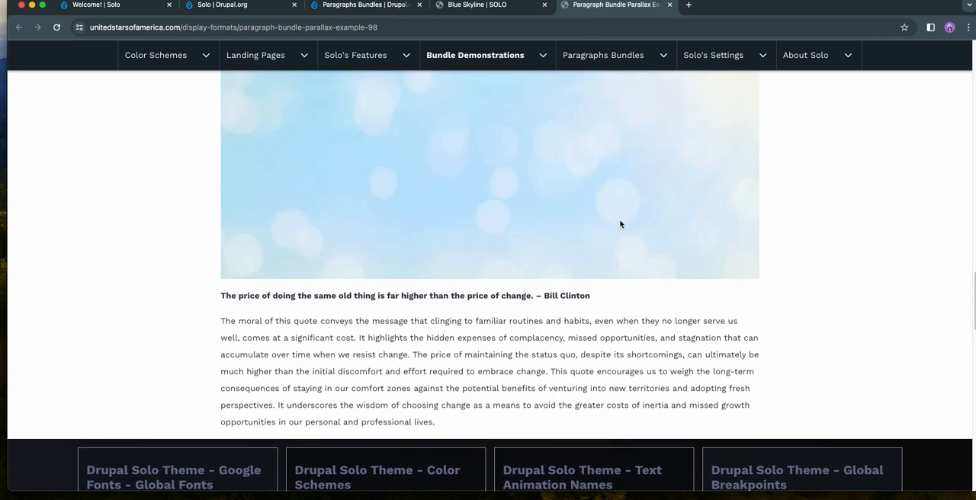
scroll(621, 223, "up", 11)
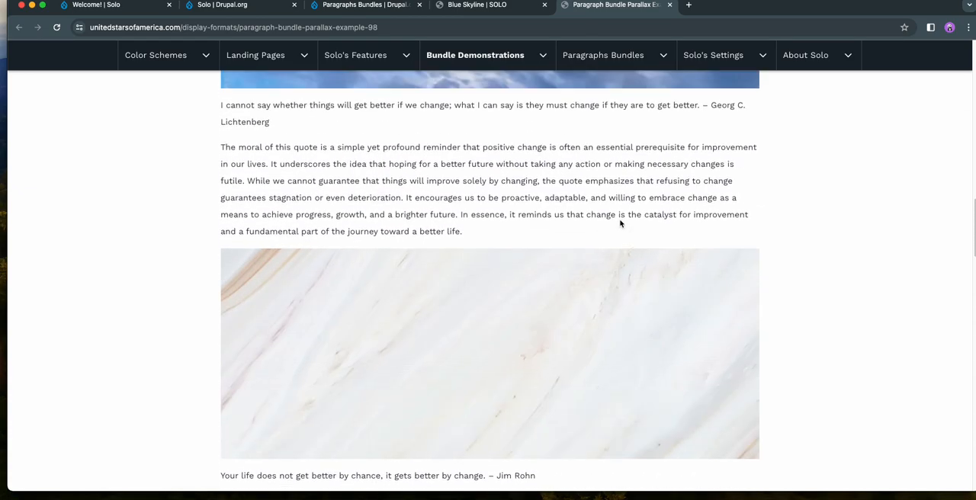
scroll(620, 223, "up", 9)
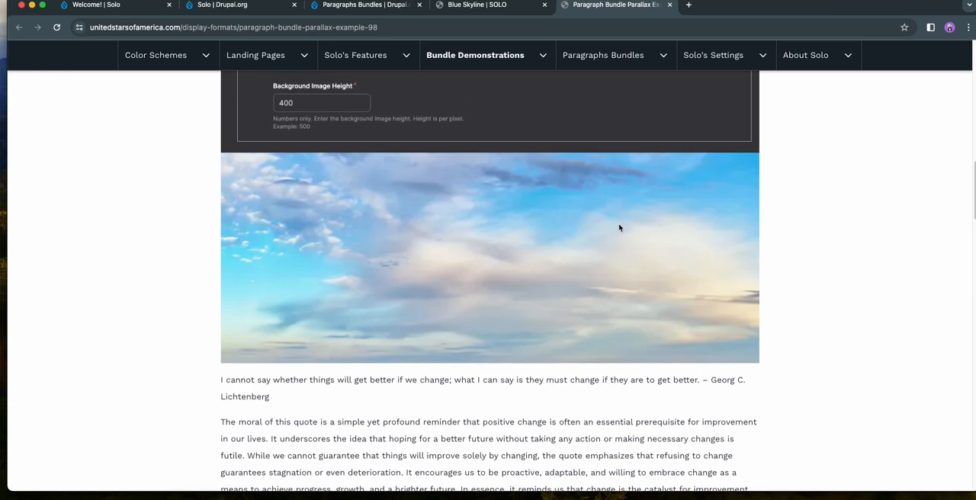
scroll(619, 241, "up", 5)
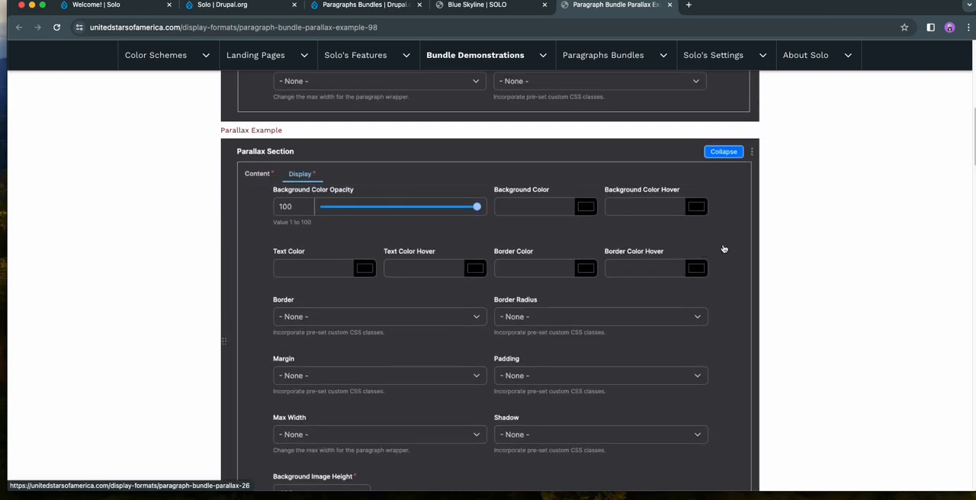
scroll(539, 281, "up", 6)
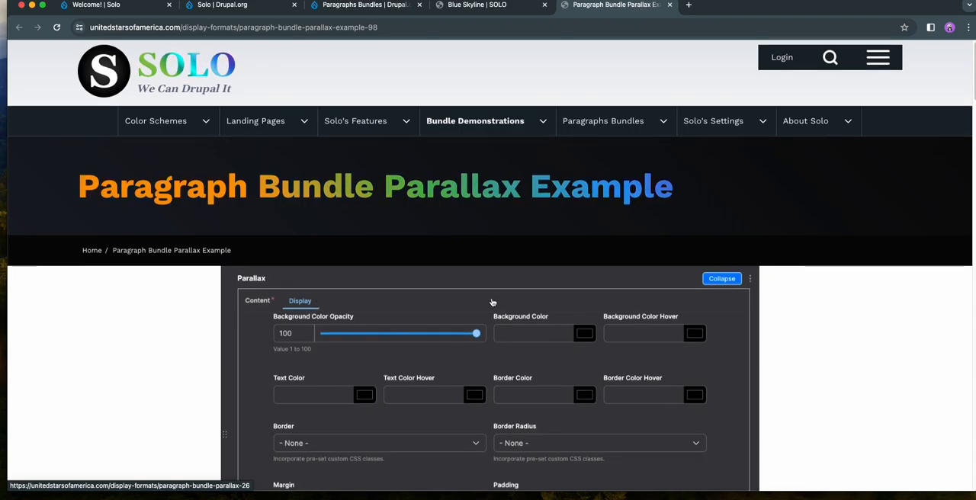
scroll(506, 70, "down", 1)
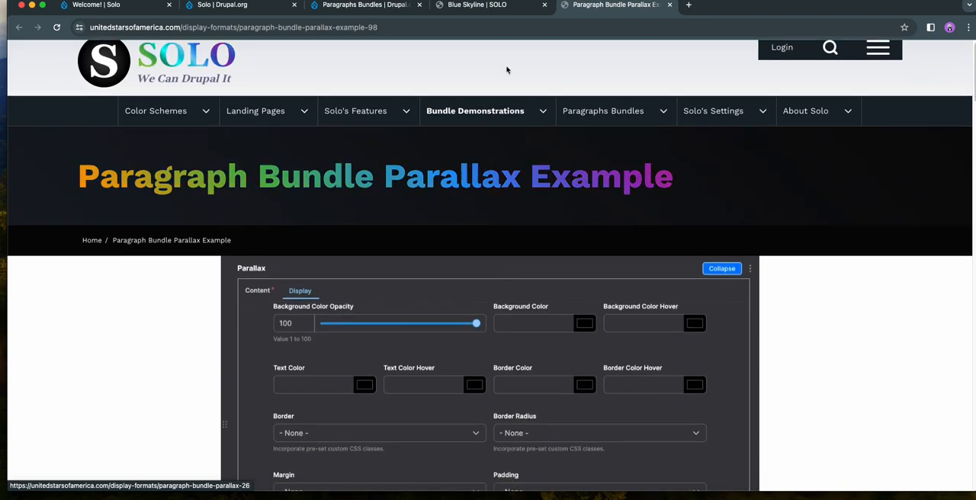
- Return to the Blue Skyline page and examine its sections from the beach parallax to the image cards and the following parallax
left_click(477, 4)
scroll(483, 351, "down", 4)
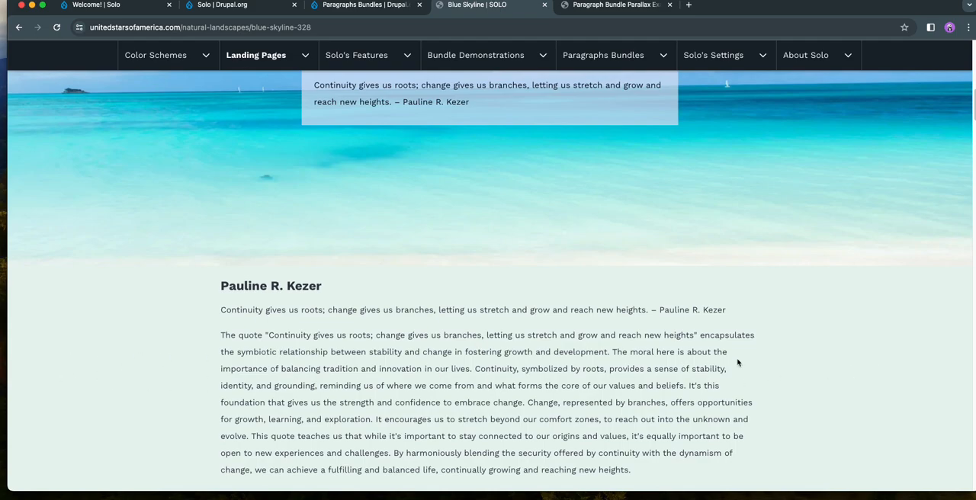
scroll(824, 350, "down", 6)
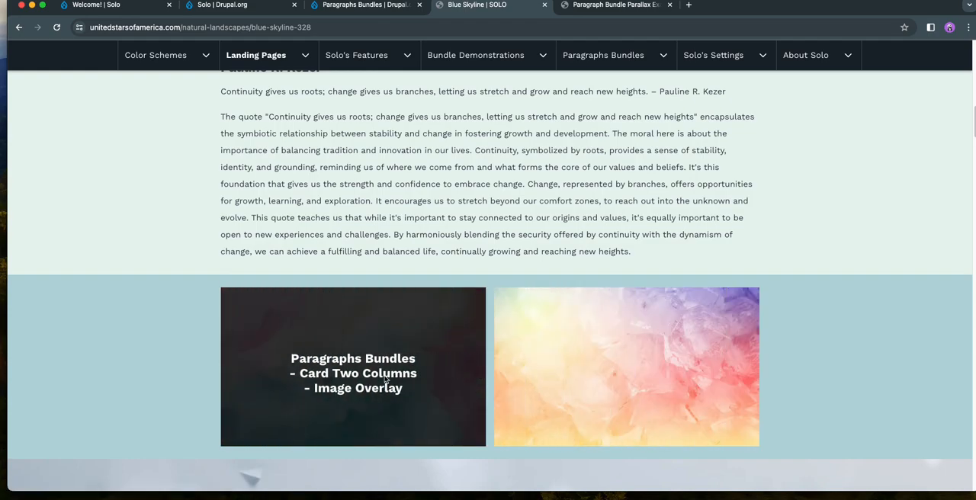
scroll(587, 384, "down", 1)
scroll(587, 384, "down", 10)
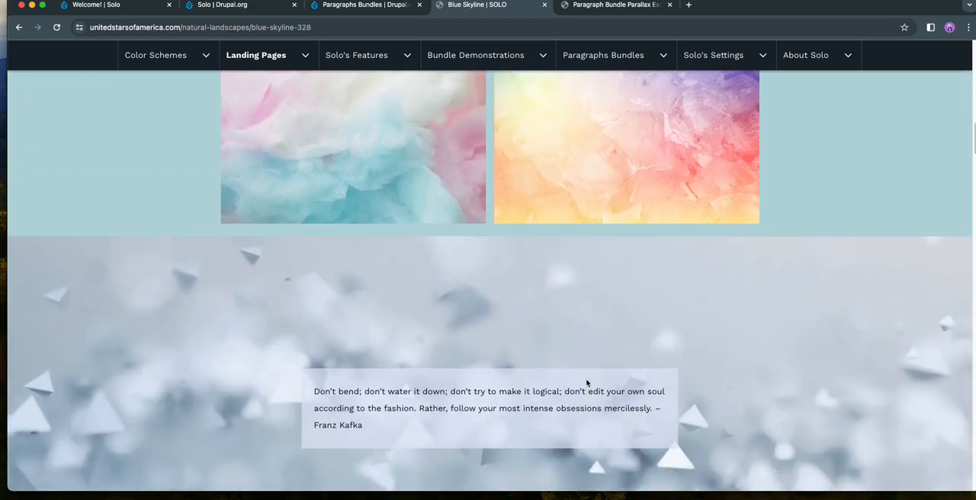
scroll(587, 383, "down", 3)
scroll(599, 337, "up", 6)
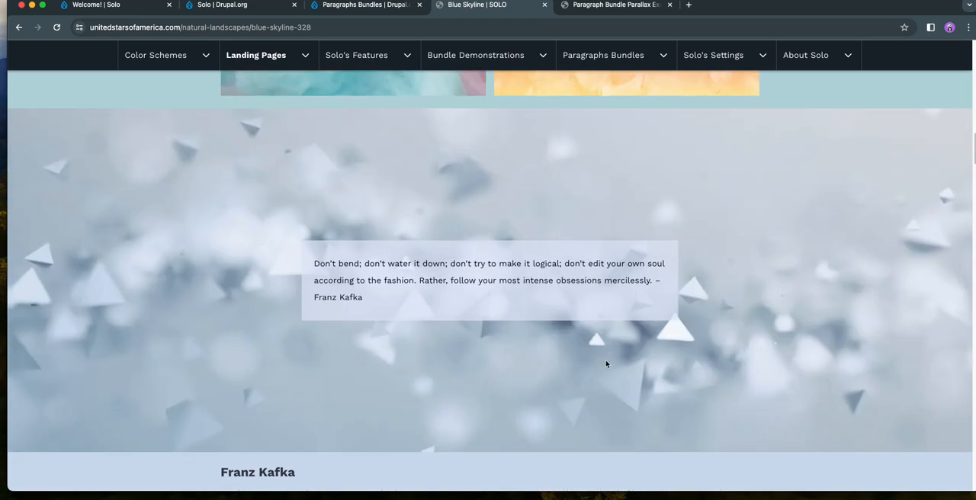
- Check the releases on the Paragraphs Bundles project page and bring up the Solo theme project page on Drupal.org
left_click(369, 13)
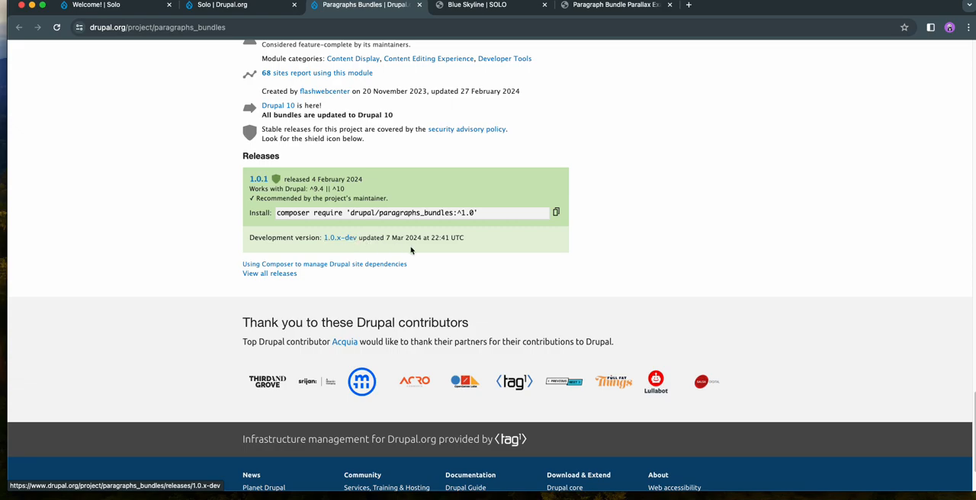
scroll(503, 259, "up", 15)
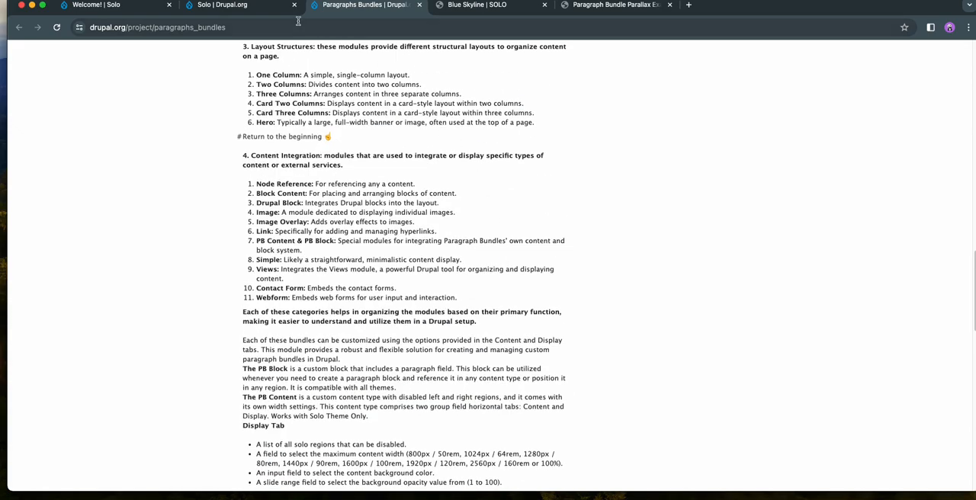
left_click(255, 7)
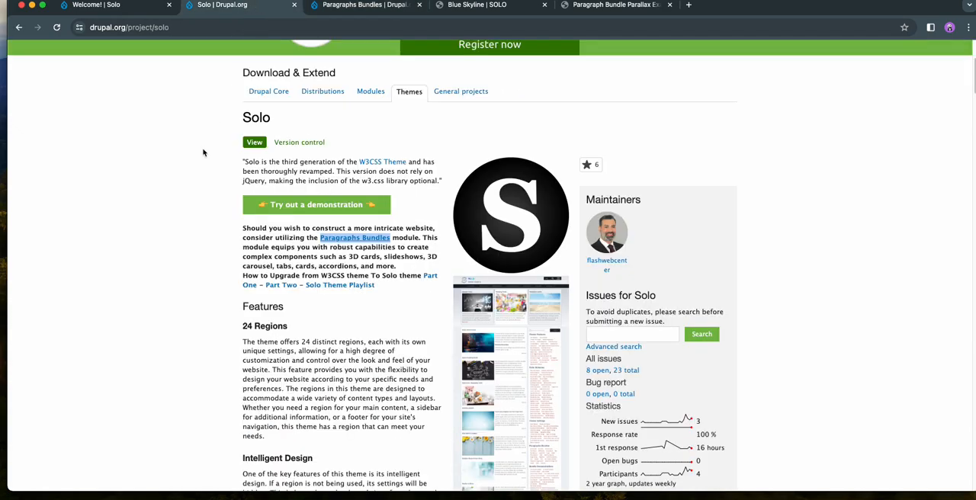
- On the local Solo site, filter the module list by "bundles" and select Paragraphs Bundles and Paragraph Bundle Content
left_click(122, 6)
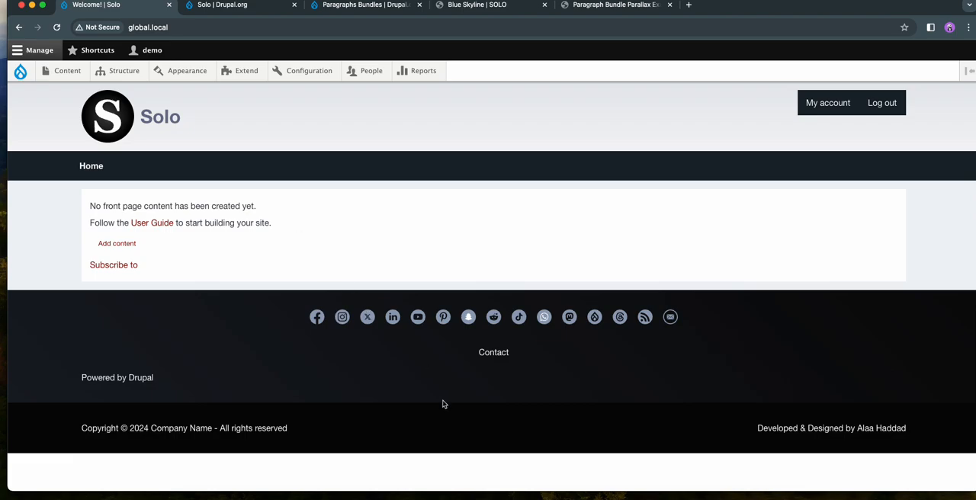
left_click(241, 70)
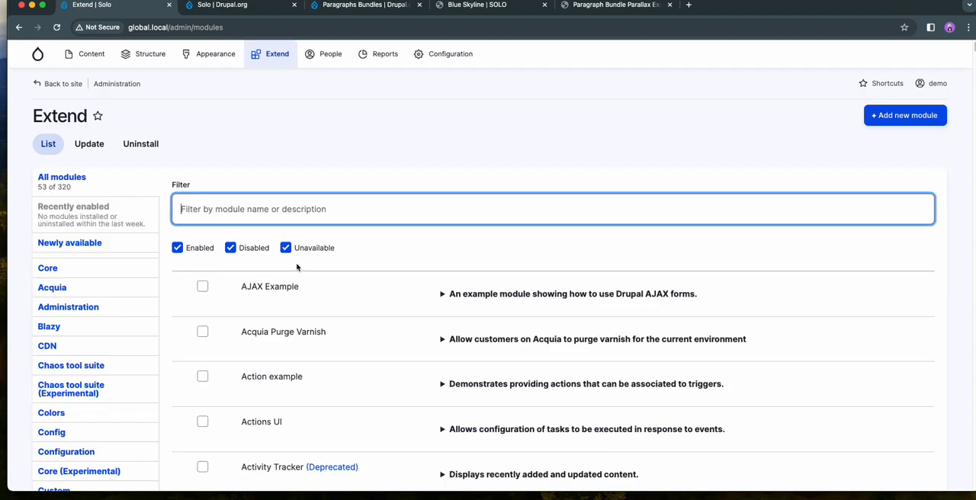
type("bundles")
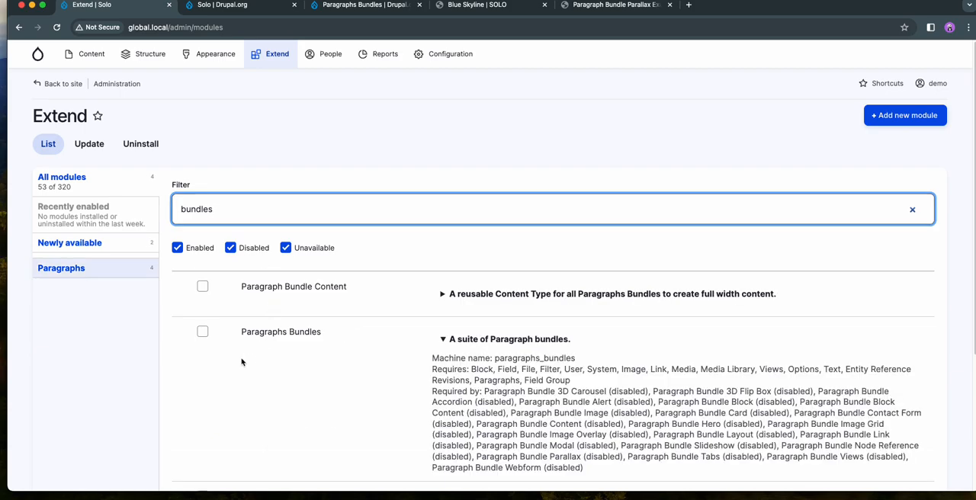
left_click(252, 333)
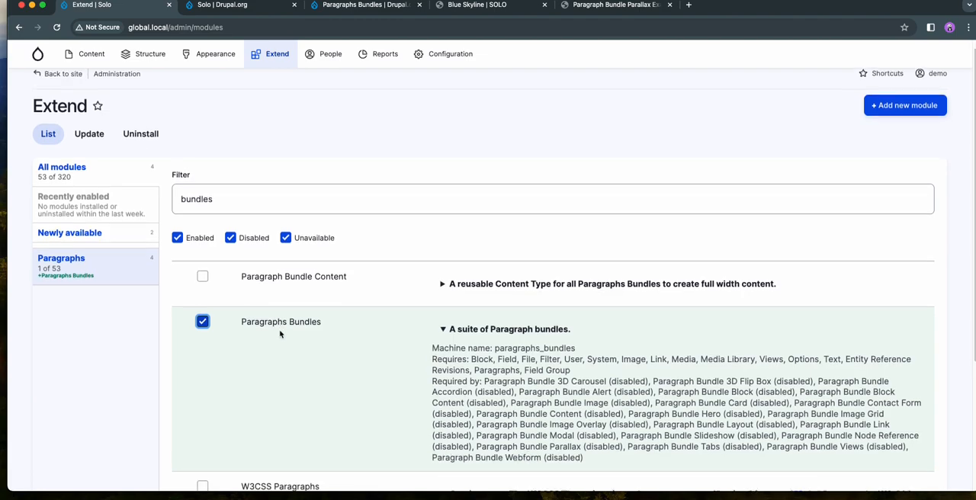
scroll(279, 335, "down", 2)
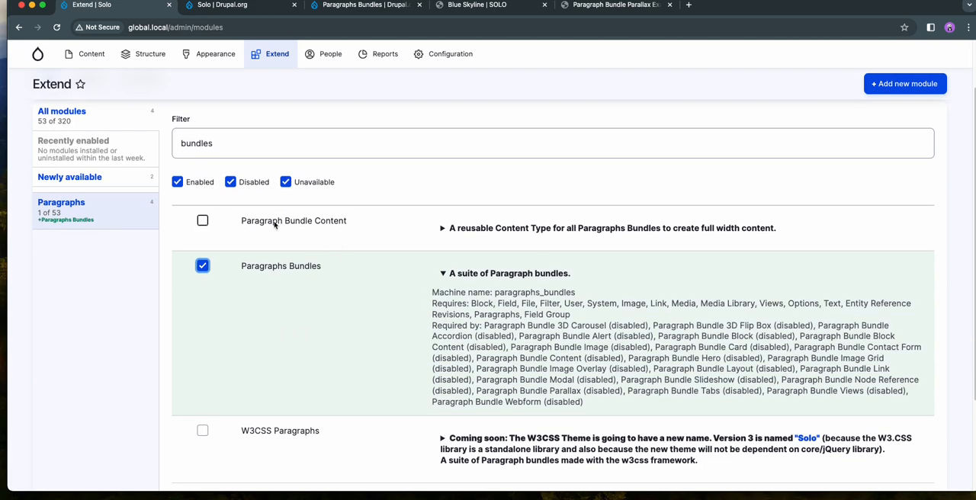
left_click(294, 220)
- Filter the modules by "parall", select Paragraph Bundle Parallax, and install all selected modules together with the required Paragraph Bundle Image module
left_click(224, 147)
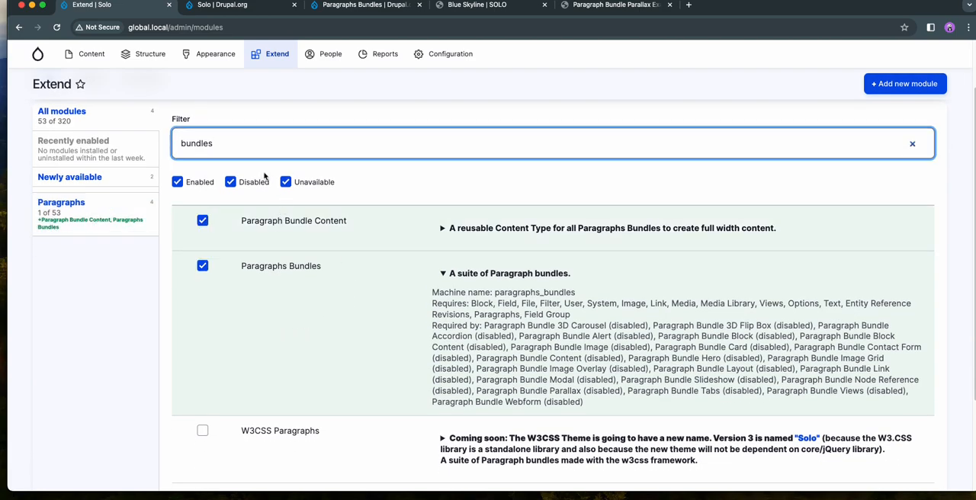
left_click_drag(221, 142, 174, 139)
type("parall")
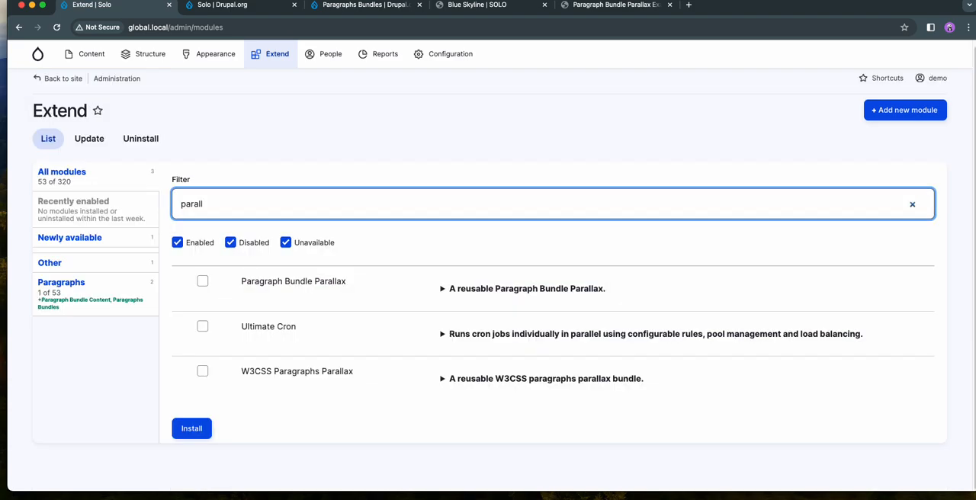
left_click(269, 284)
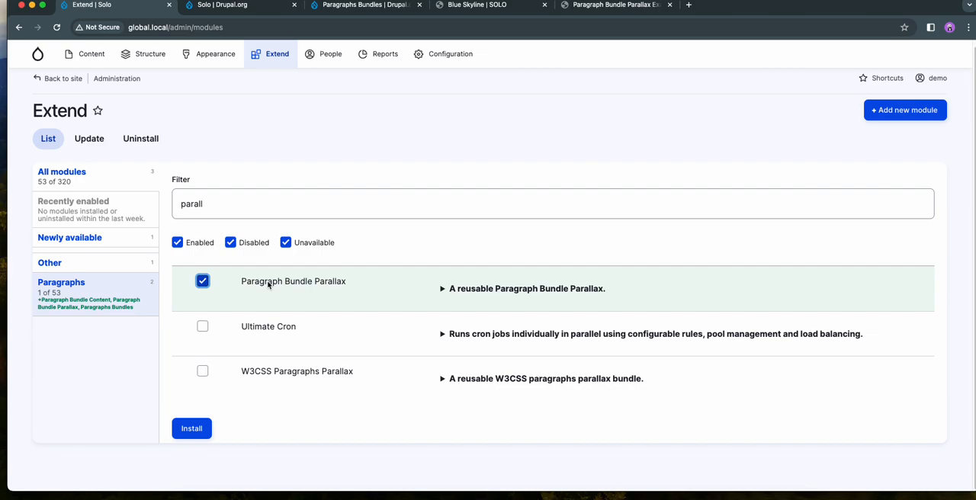
left_click(191, 432)
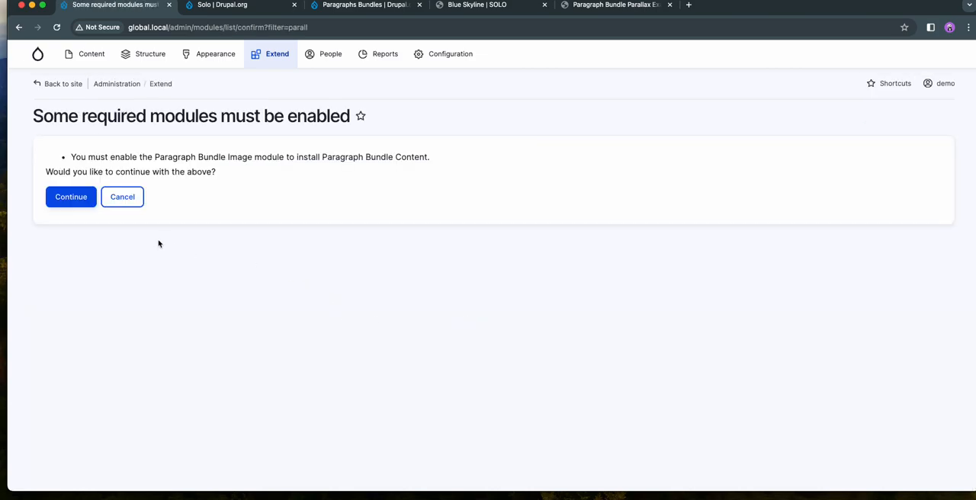
left_click(79, 202)
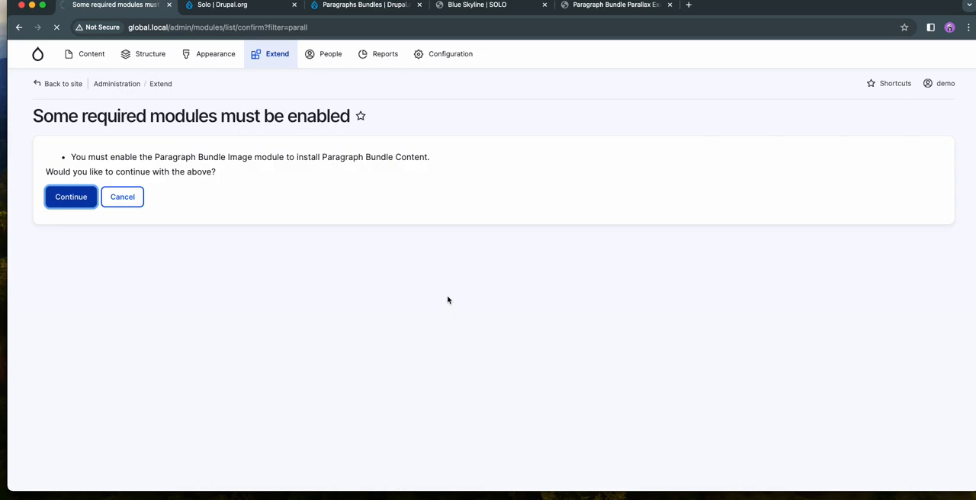
- Compare the content-width parallax on the Paragraph Bundle Parallax Example page with the full-width parallax on Blue Skyline
left_click(587, 7)
scroll(614, 213, "down", 5)
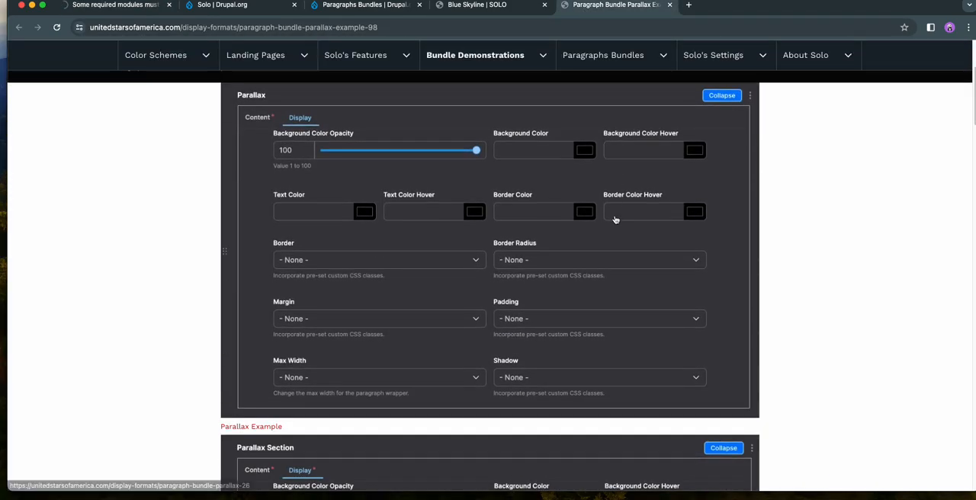
scroll(615, 219, "down", 10)
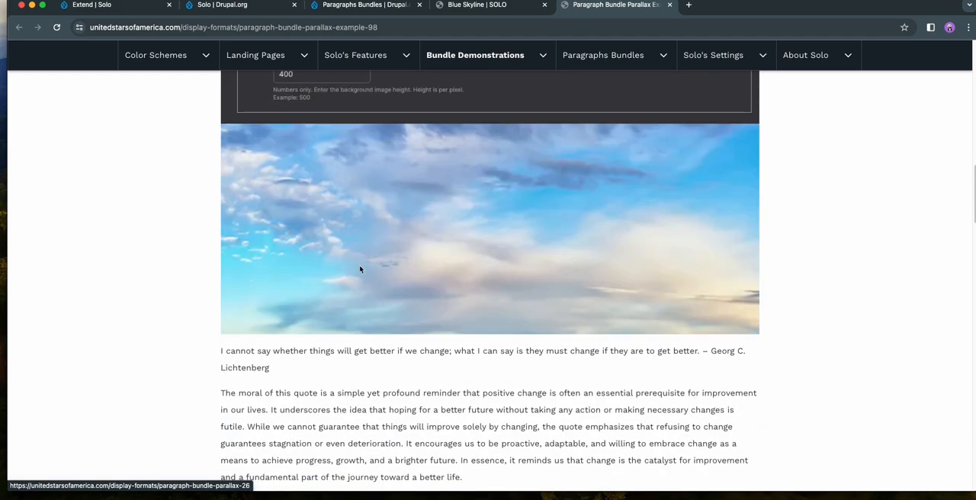
left_click(462, 6)
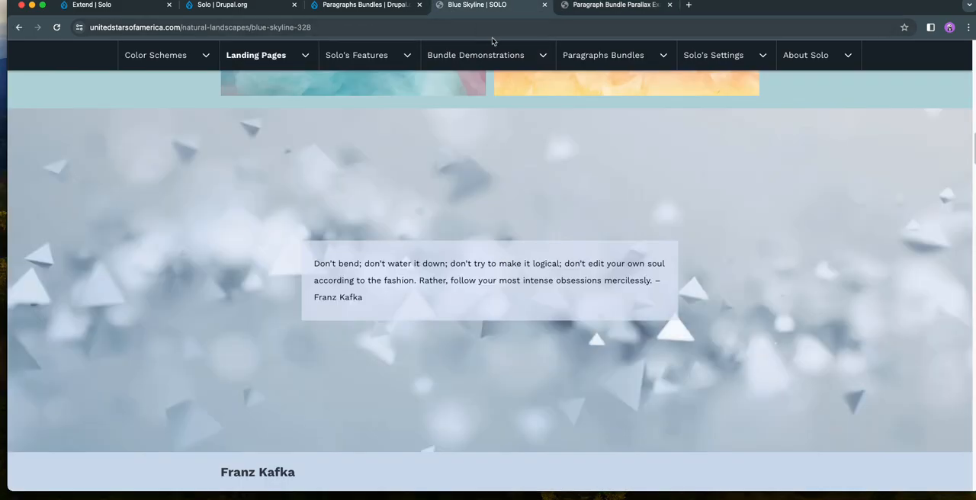
- Return to the local Solo site and open its list of paragraph types
left_click(107, 7)
scroll(451, 229, "down", 1)
left_click(285, 141)
mouse_move(156, 59)
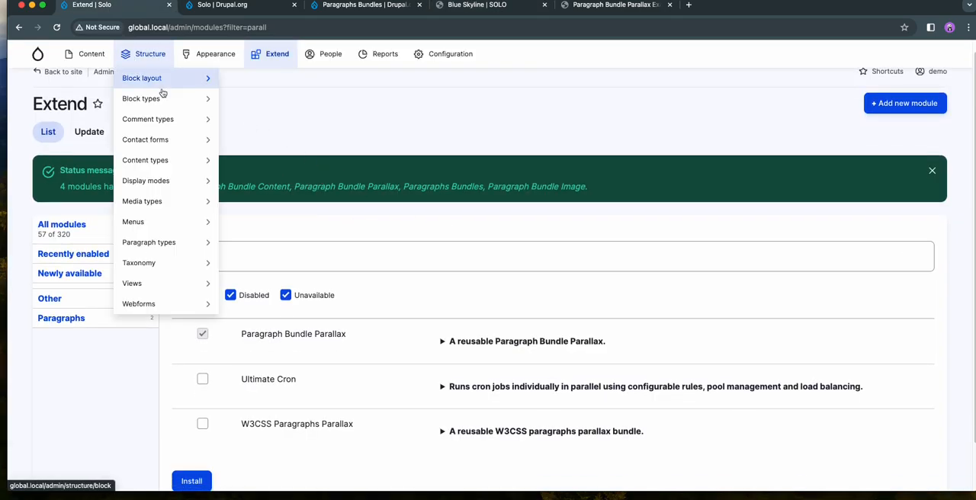
left_click(162, 242)
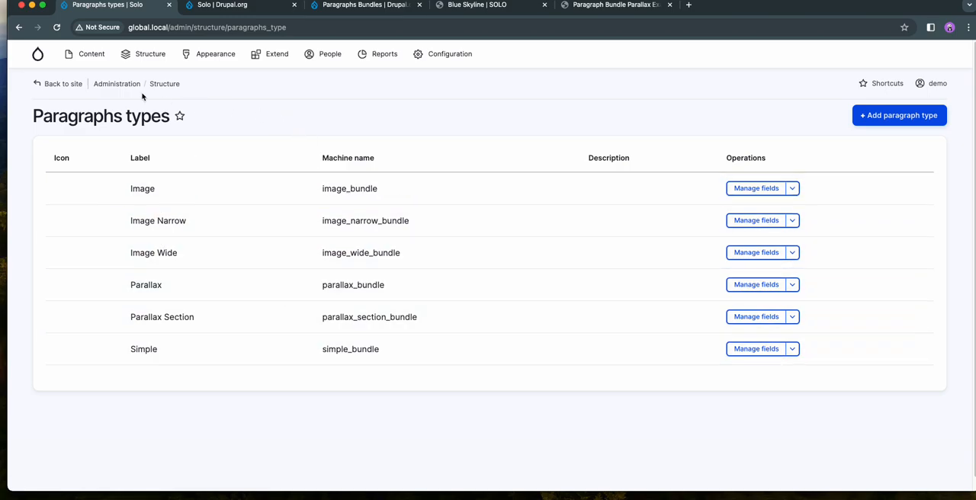
- Start a new PB Content page on the local Solo site and look over its content fields
mouse_move(90, 54)
mouse_move(103, 81)
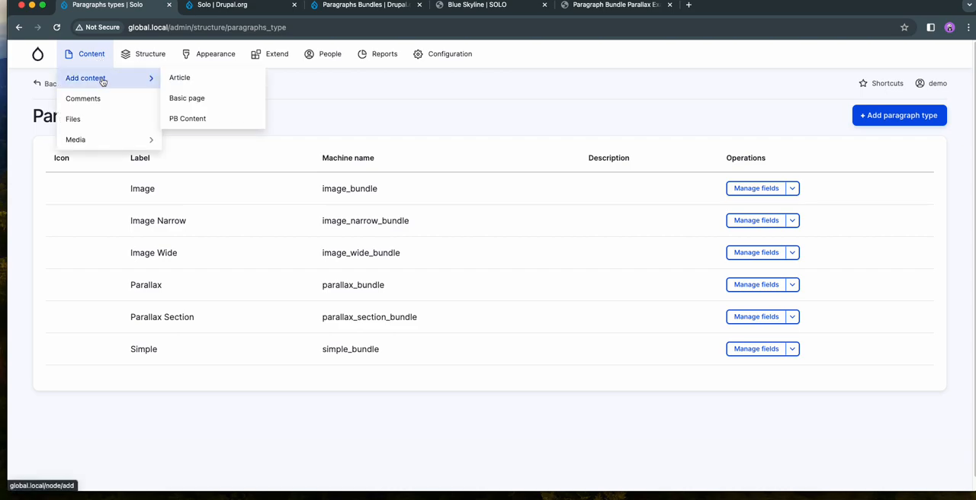
left_click(198, 121)
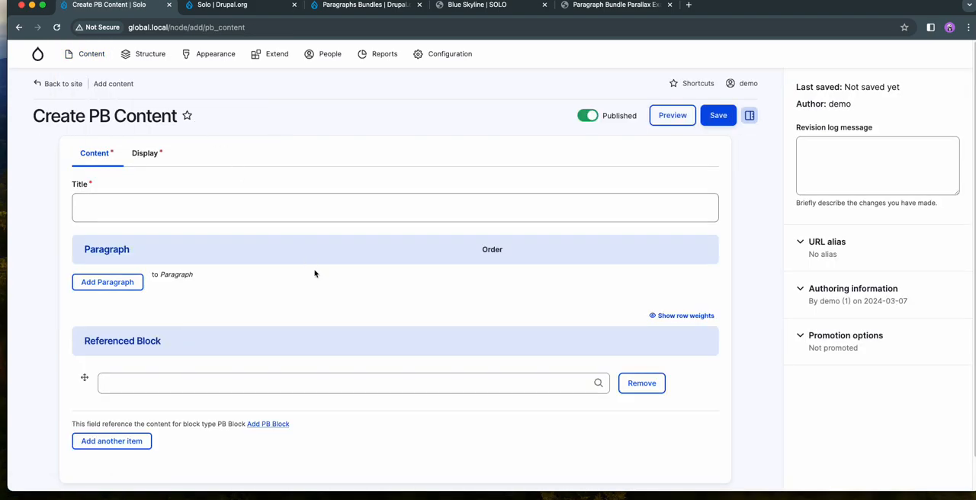
scroll(397, 335, "down", 2)
scroll(305, 307, "down", 1)
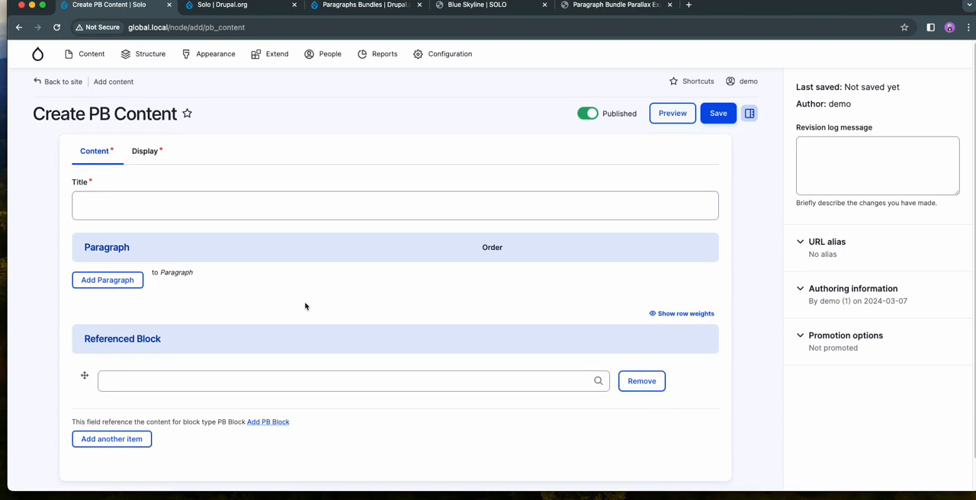
- Open the list of paragraph types in a separate browser tab, review it, and return to the PB Content form
mouse_move(158, 59)
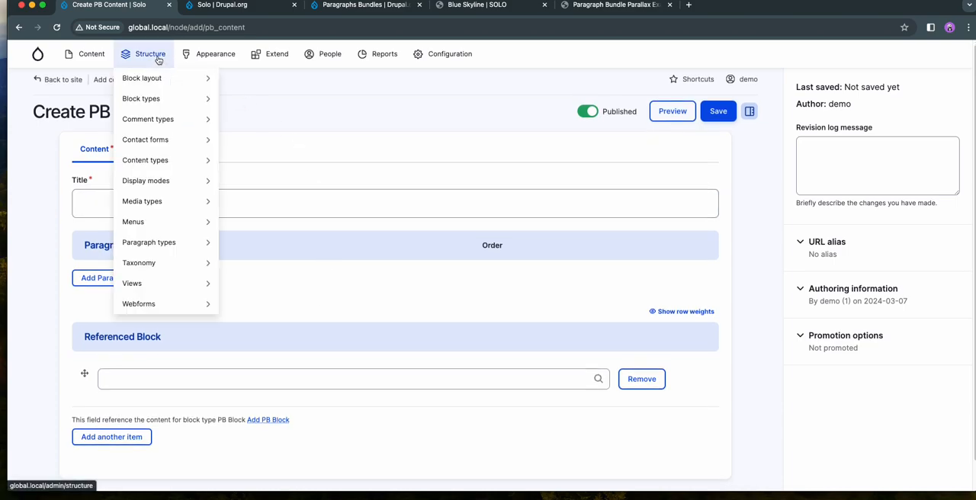
right_click(152, 246)
left_click(183, 250)
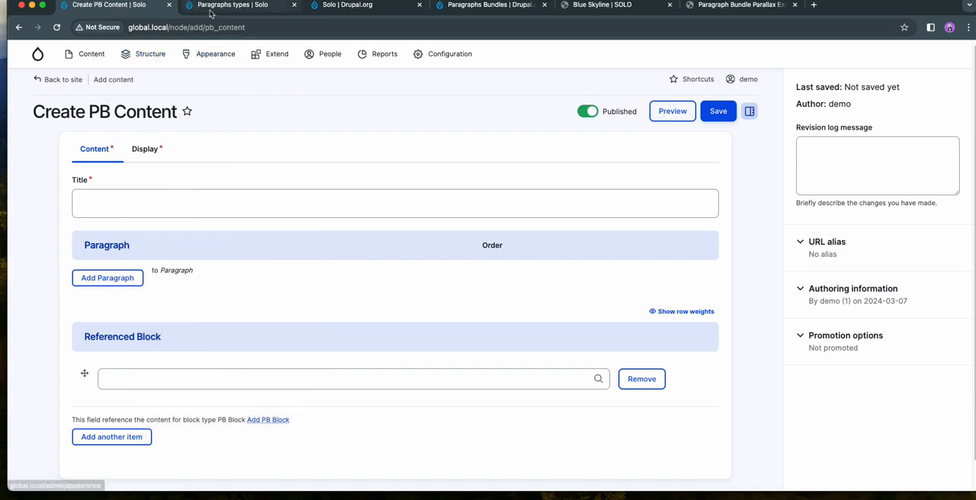
left_click(228, 5)
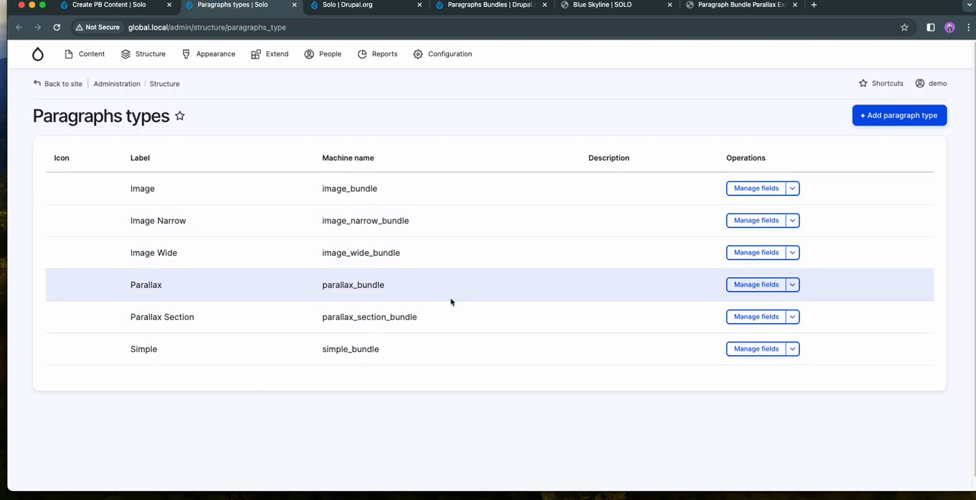
left_click(122, 9)
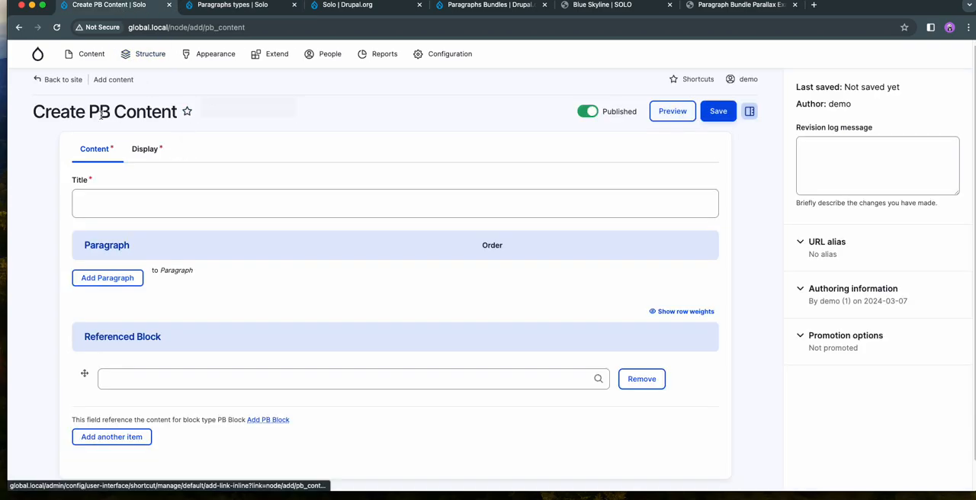
- Review the PB Content form's content fields and its display settings for disabled regions, background, opacity and content width
left_click_drag(35, 112, 174, 117)
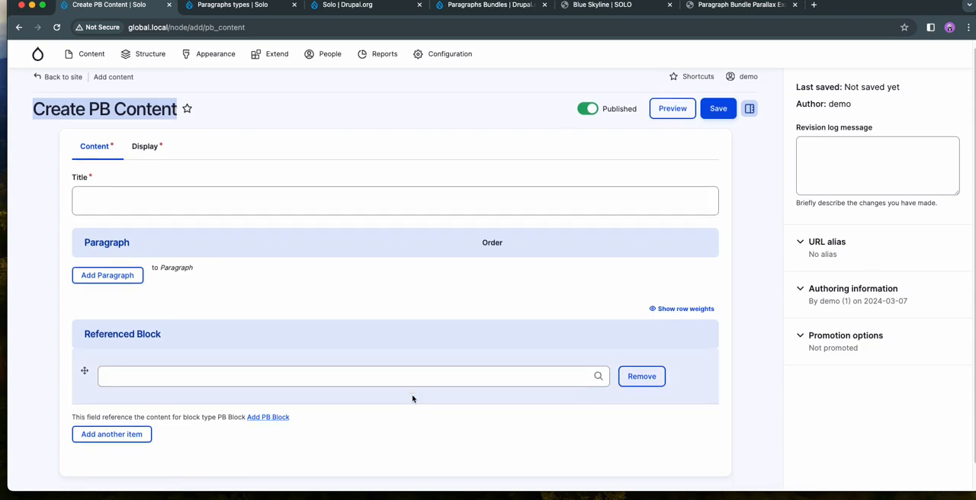
scroll(400, 429, "down", 1)
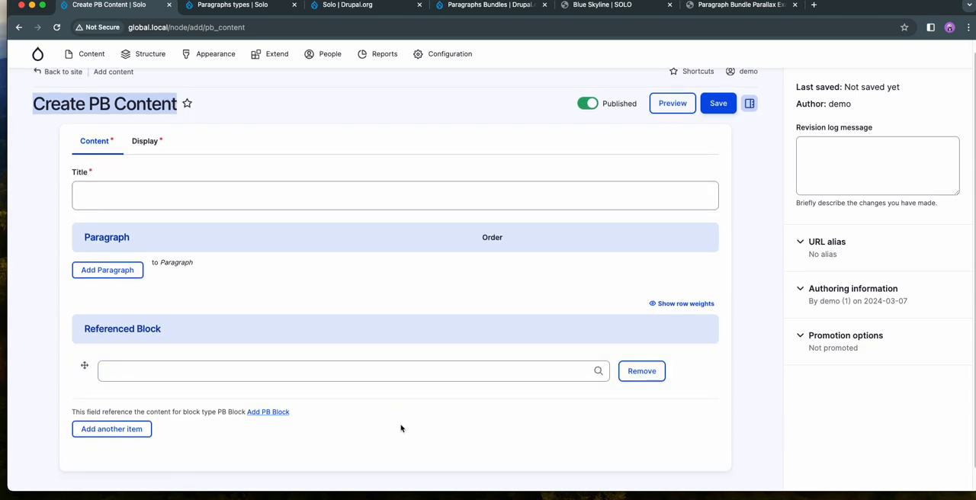
scroll(400, 428, "up", 1)
left_click(146, 154)
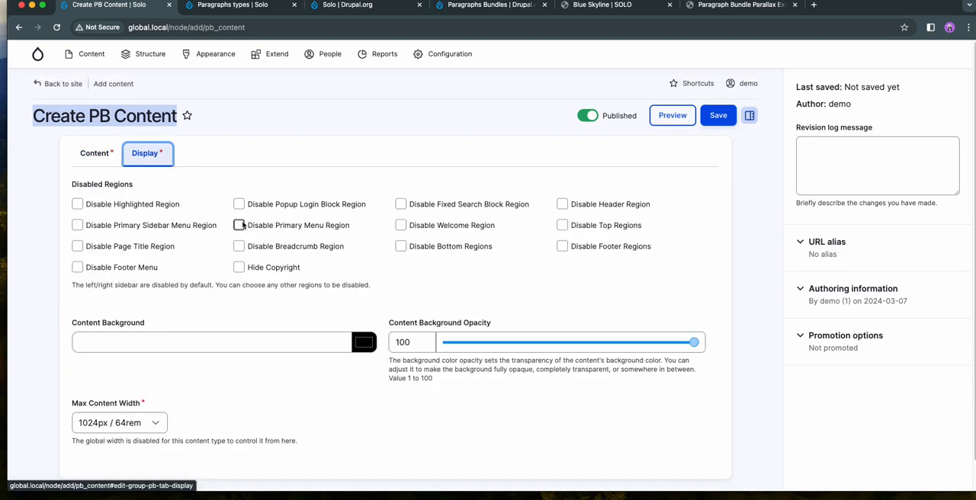
scroll(311, 276, "down", 1)
scroll(499, 336, "down", 2)
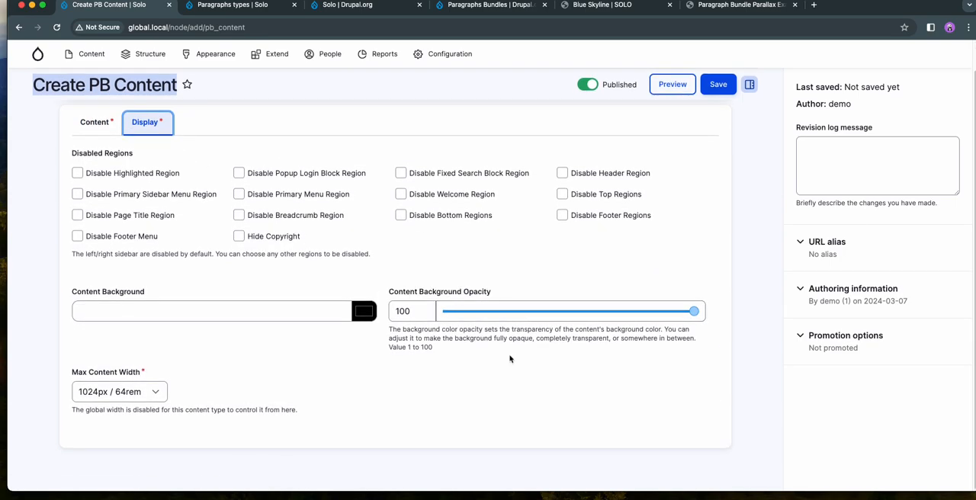
scroll(510, 360, "up", 2)
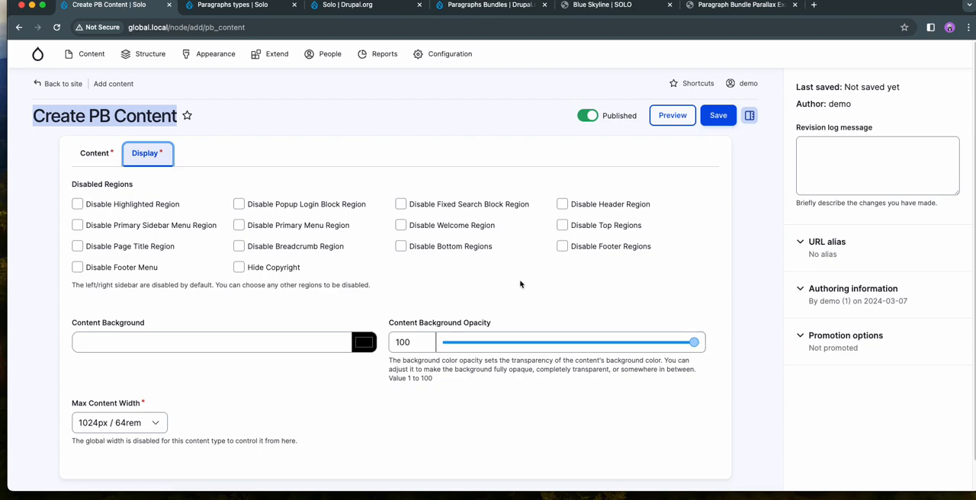
left_click(93, 152)
- Examine how full-width parallax images and width-limited text alternate on the Blue Skyline page, and return to the PB Content form
left_click(602, 5)
scroll(510, 267, "down", 3)
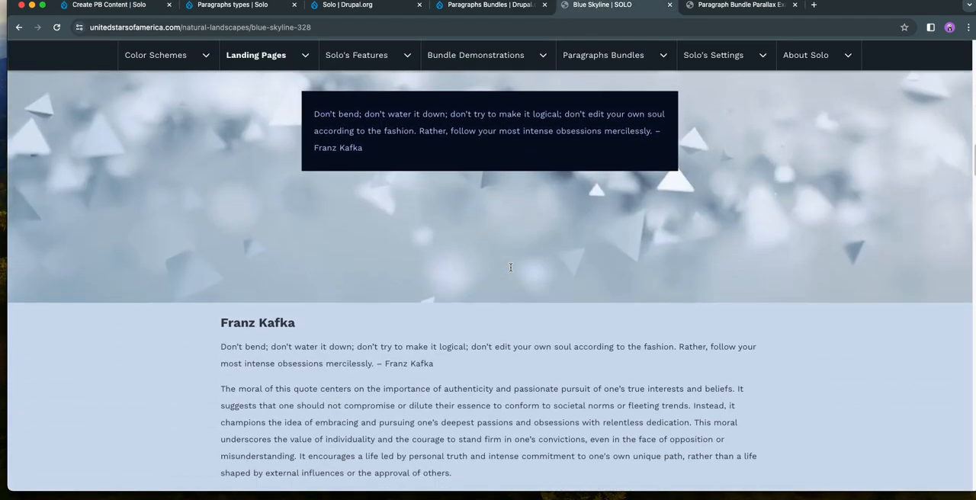
scroll(510, 266, "down", 5)
scroll(510, 270, "down", 2)
scroll(510, 271, "up", 5)
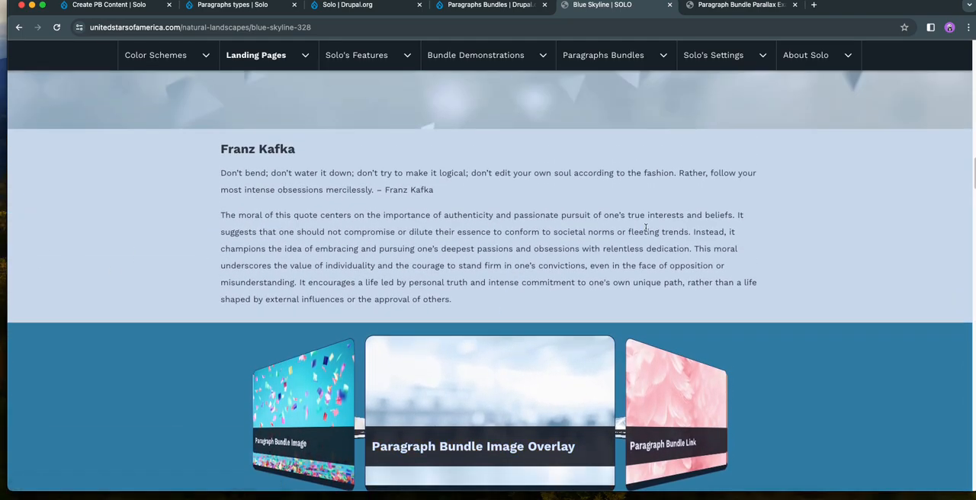
scroll(763, 221, "up", 4)
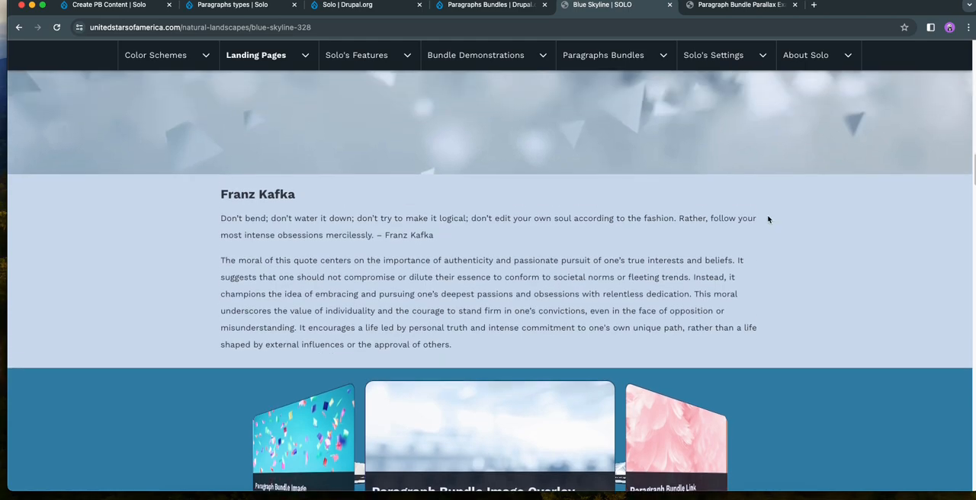
scroll(820, 244, "up", 7)
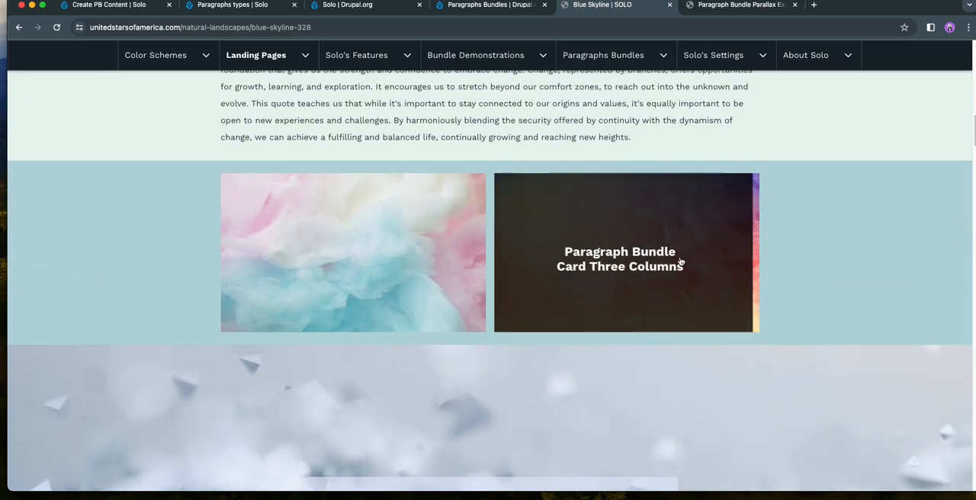
scroll(172, 283, "up", 1)
scroll(172, 283, "up", 6)
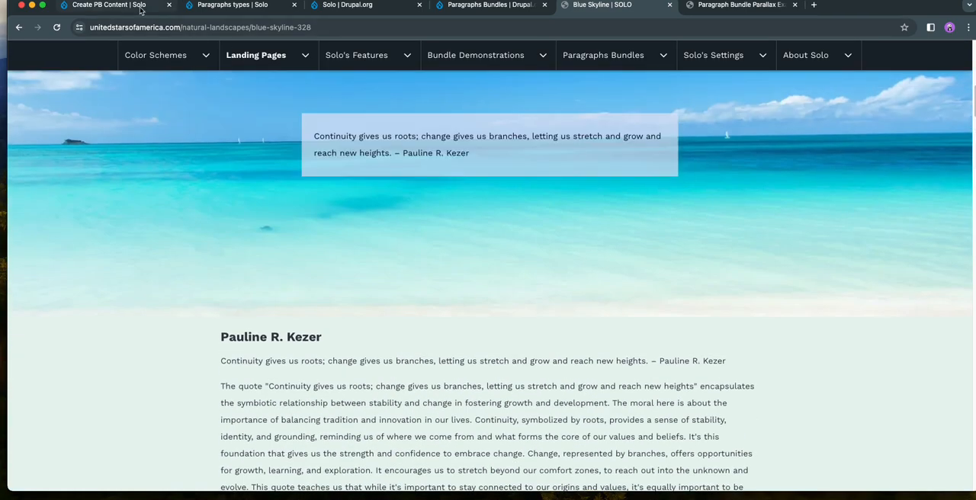
left_click(124, 5)
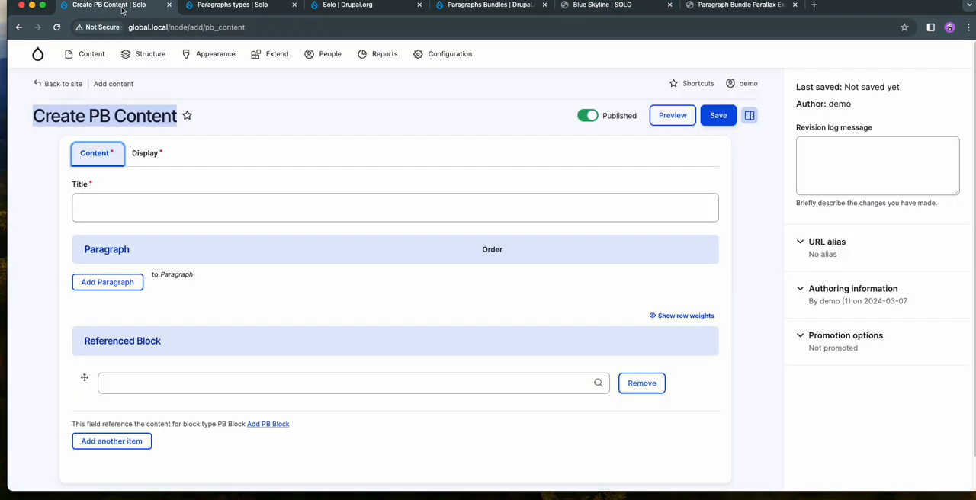
- Check the available Max Content Width options in the display settings of the PB Content page
left_click(335, 285)
left_click(147, 155)
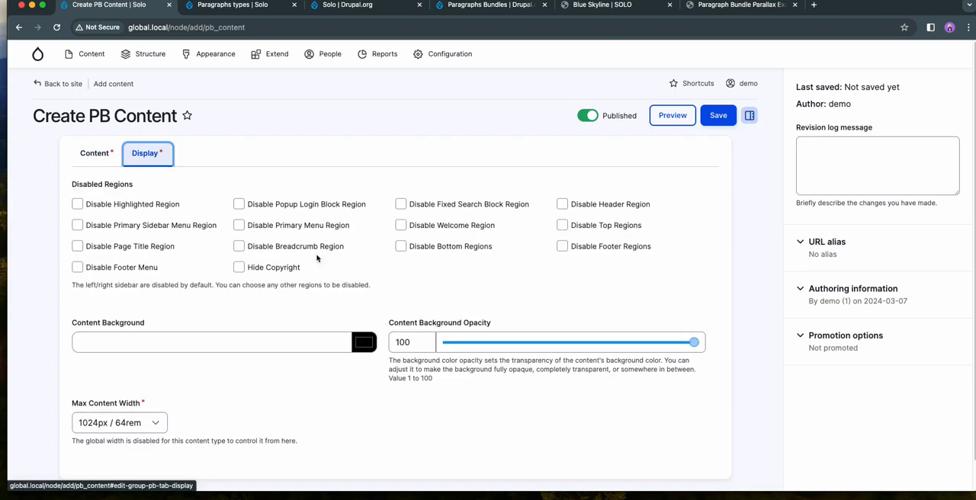
scroll(353, 281, "down", 1)
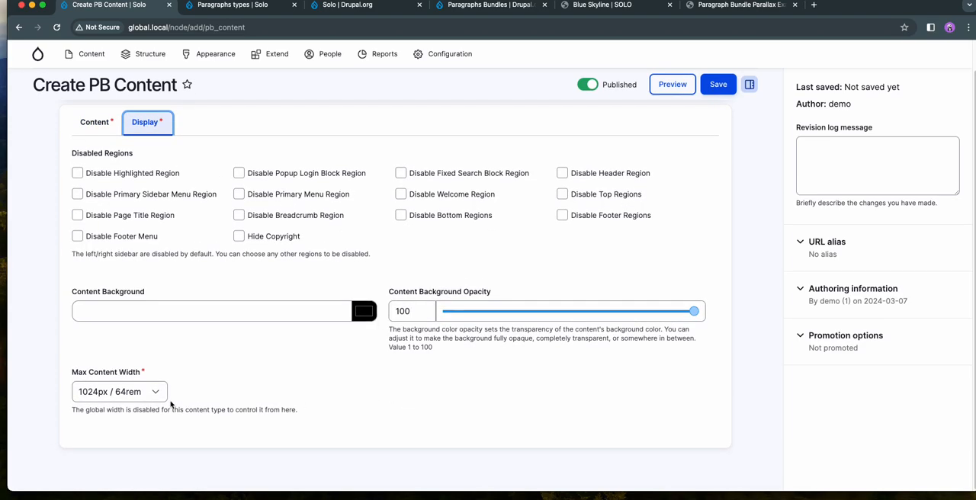
left_click(202, 390)
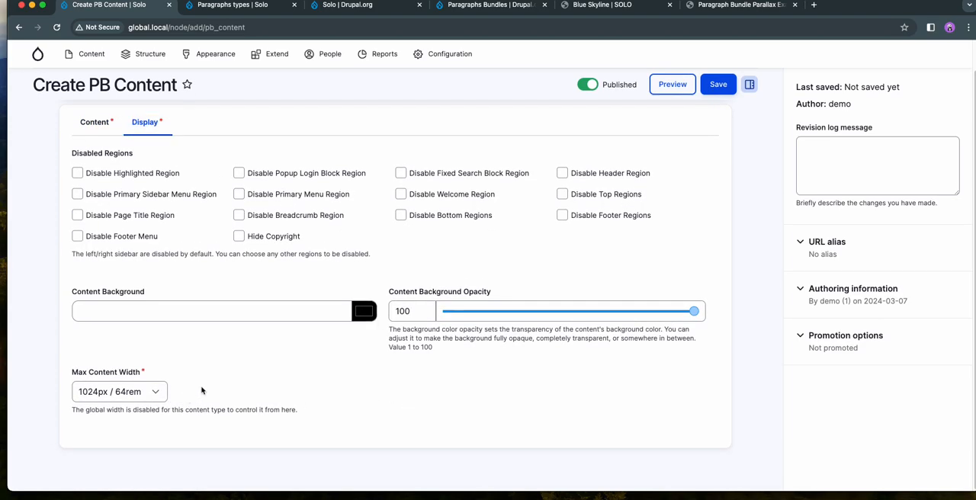
left_click(147, 393)
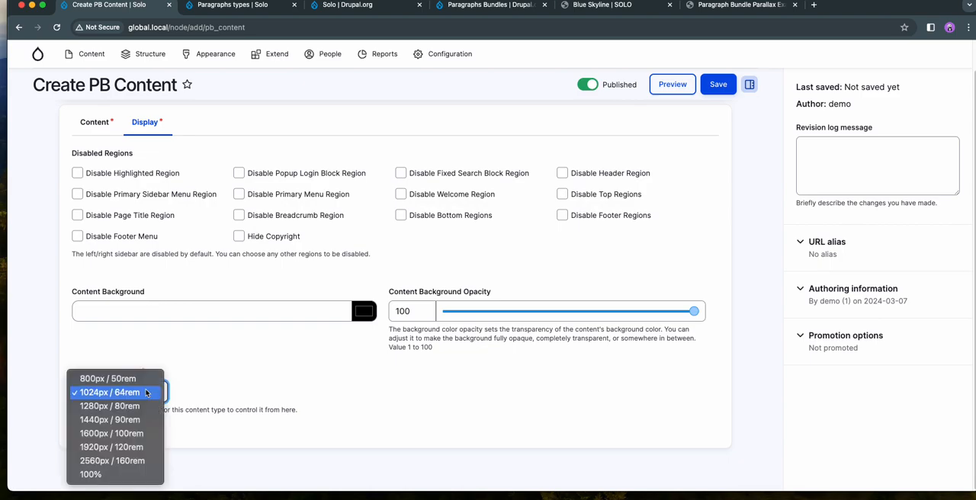
left_click(226, 372)
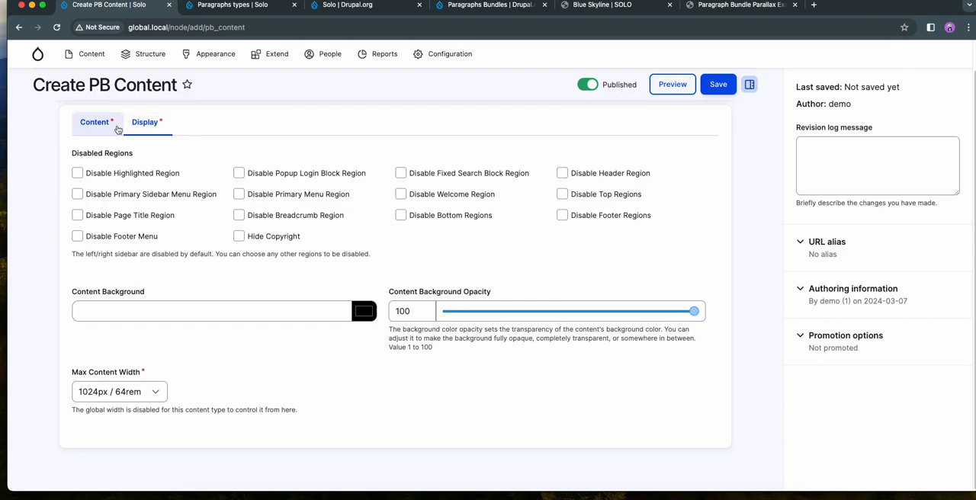
- Title the PB Content page "This module provides a powerful and flexible"
left_click(114, 125)
left_click(179, 178)
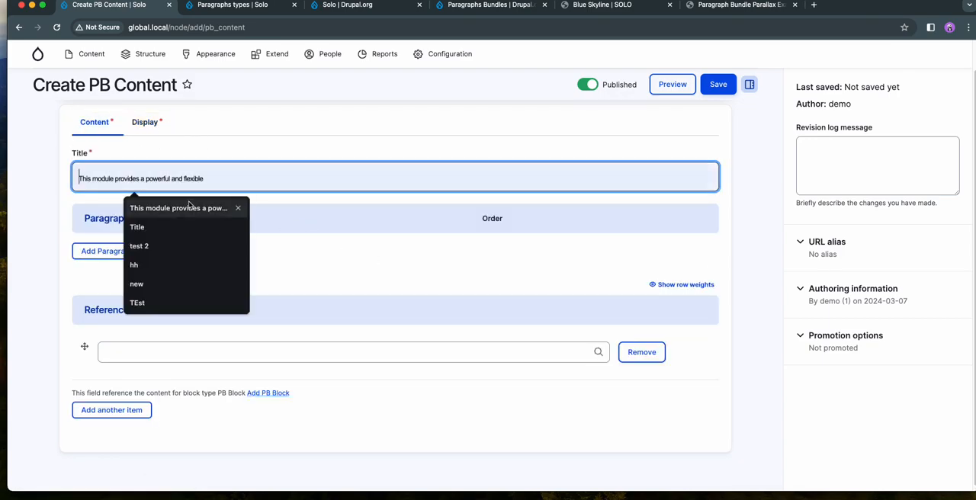
left_click(189, 206)
left_click(297, 260)
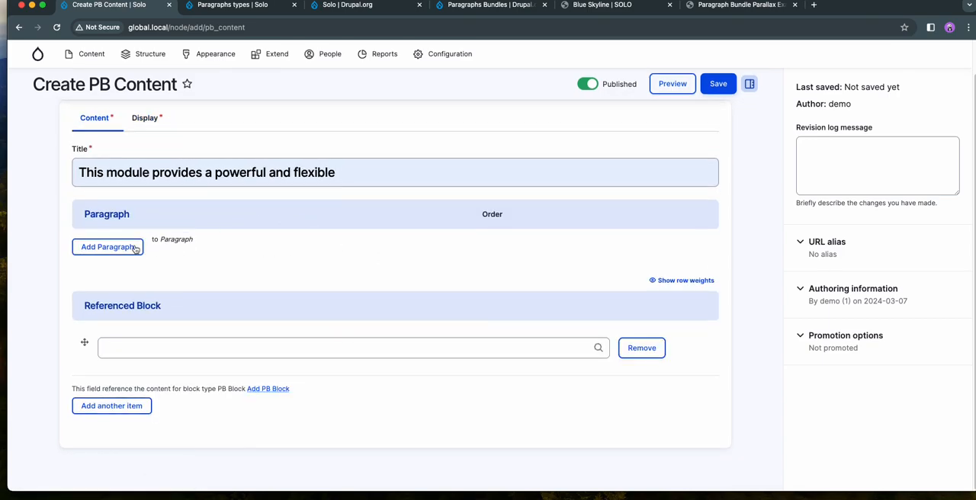
- Add a Parallax paragraph to the page and look over its first Parallax Section's content fields
left_click(134, 247)
left_click(338, 302)
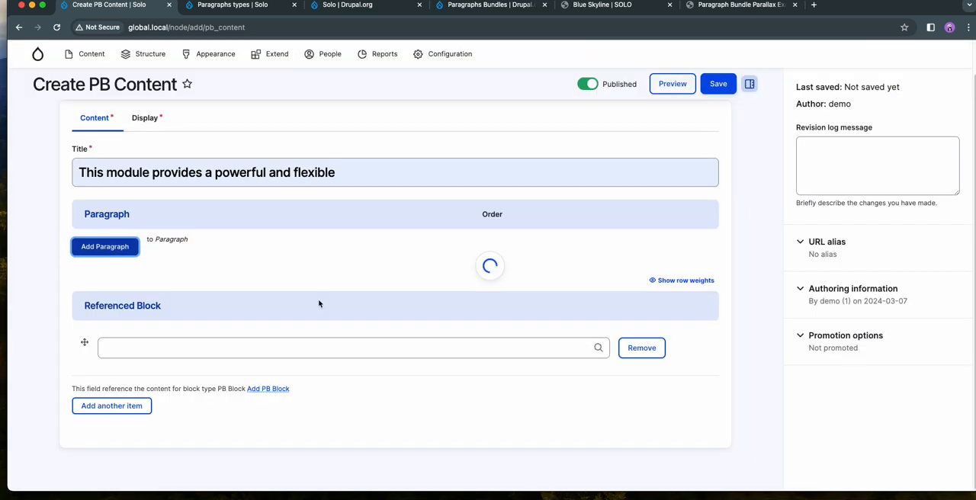
scroll(319, 301, "down", 4)
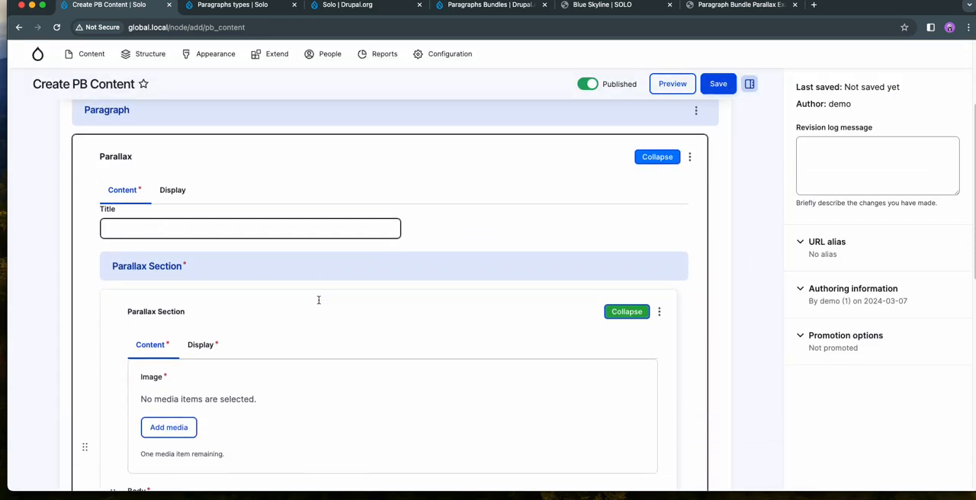
scroll(318, 299, "down", 5)
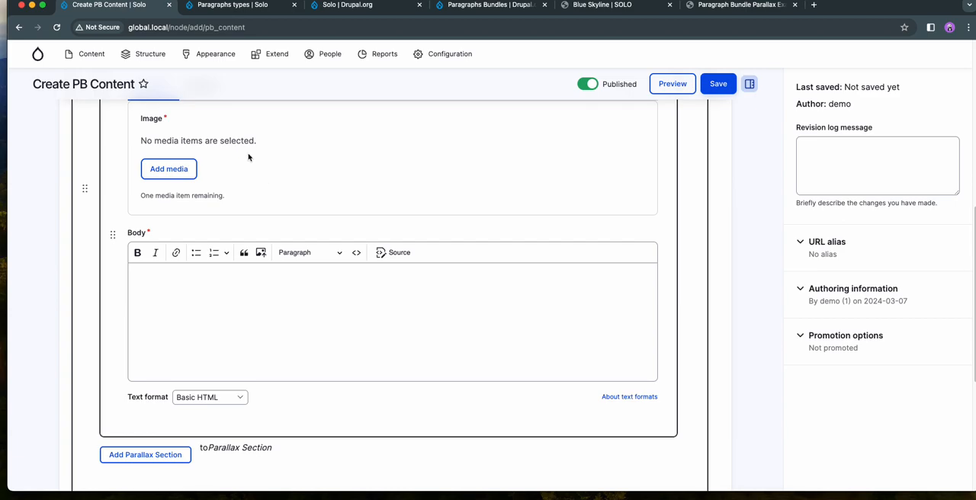
- Review the Parallax Section's display settings, including colors, border, spacing, max width and Background Image Height
scroll(264, 303, "up", 5)
left_click(203, 268)
scroll(335, 260, "down", 10)
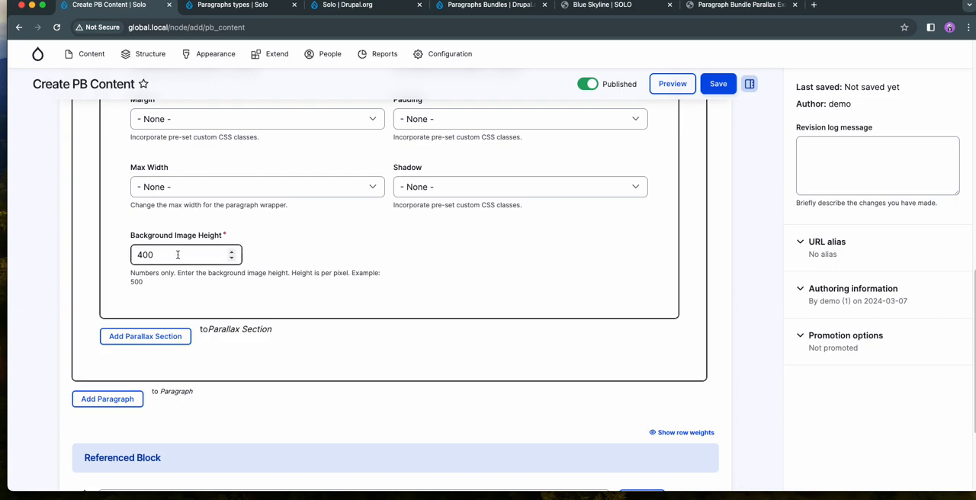
left_click(178, 257)
left_click(242, 288)
scroll(345, 288, "up", 2)
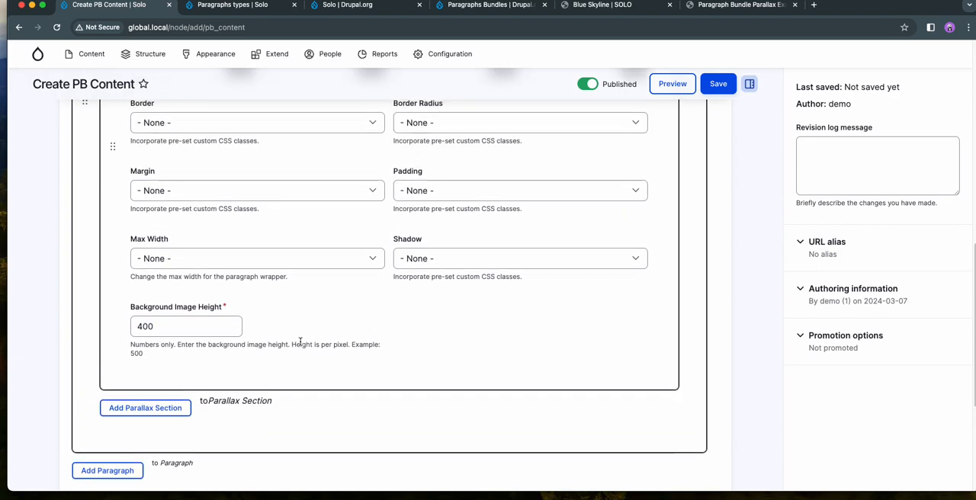
scroll(303, 344, "up", 7)
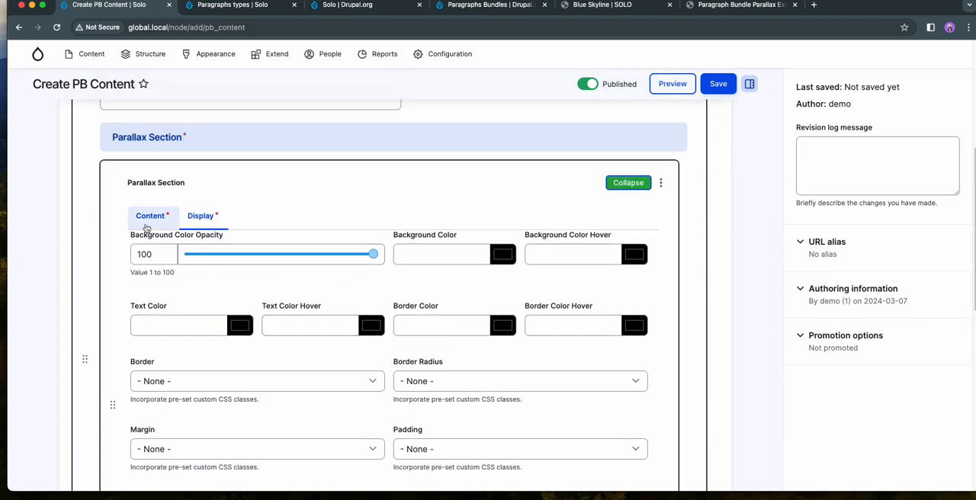
- Paste the copied Solo theme text into the Parallax Section's body and delete its "Customized Layout" heading line
left_click(148, 222)
scroll(409, 316, "down", 4)
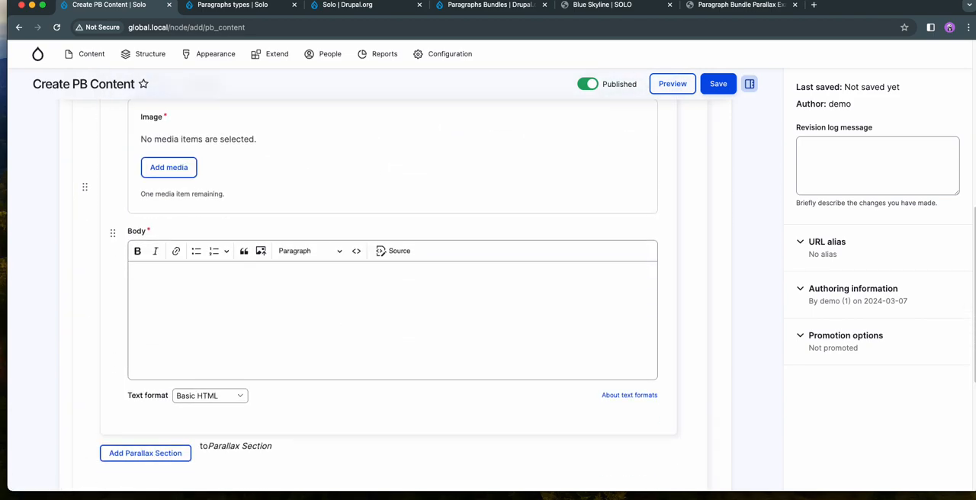
left_click(213, 336)
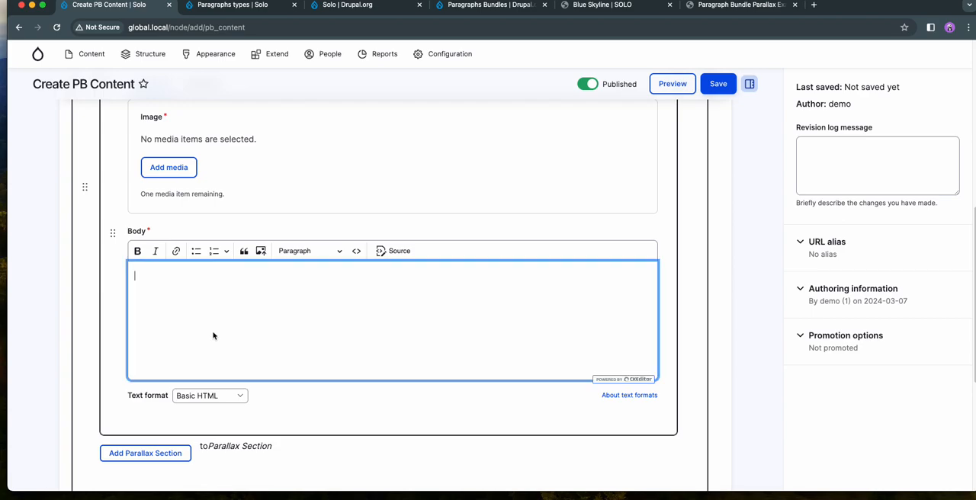
type("Customized Layout This feature provides you with the flexibility to tailor your website's layout to best represent your brand and content. You have the option to customize your pages with seven different styles for two-column layouts, three different styles for three-column layouts, and four different styles for four-column layouts. Conclusion In conclusion, Solo is perfect for those who want a high degree of control over their website's design, but also value simplicity and ease of use. Solo theme is a versatile and user-friendly solution that can be tailored to suit your specific needs. Whether you are creating a simple blog or a complex corporate website, Solo theme will provide you with the tools you need to create an impressive and effective online presence. With its 24 unique regions and smart design, this theme gives you the flexibility you need without overwhelming you with options.")
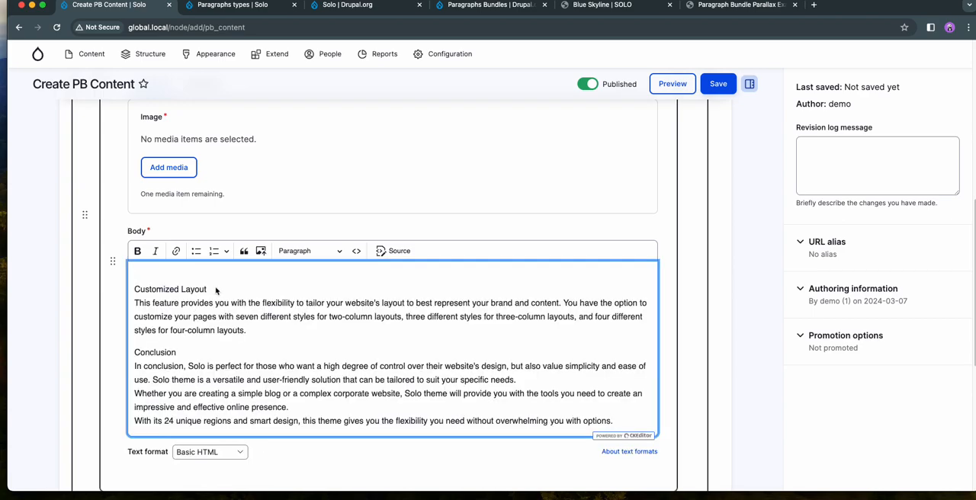
key("BackSpace")
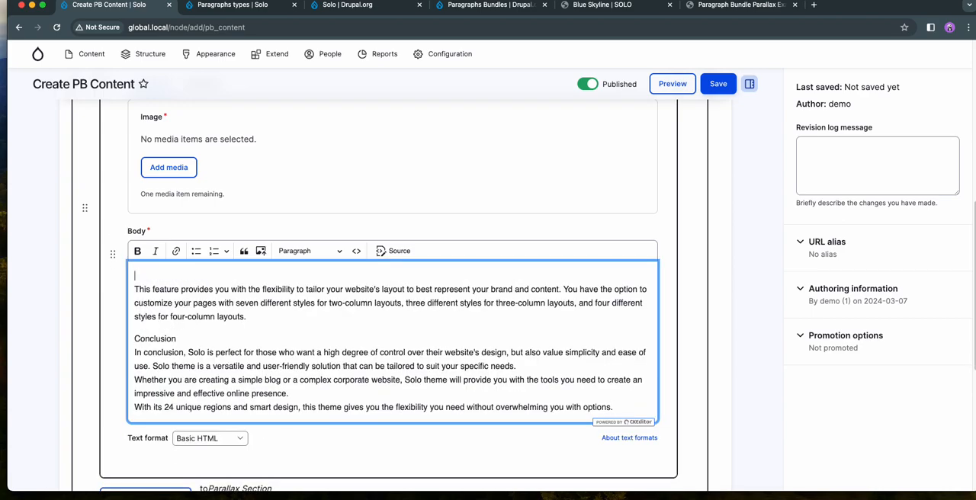
- Remove the body's leading blank line and paste the closing sentence starting "With its 24 unique regions and smart design" as the Parallax title
key("Delete")
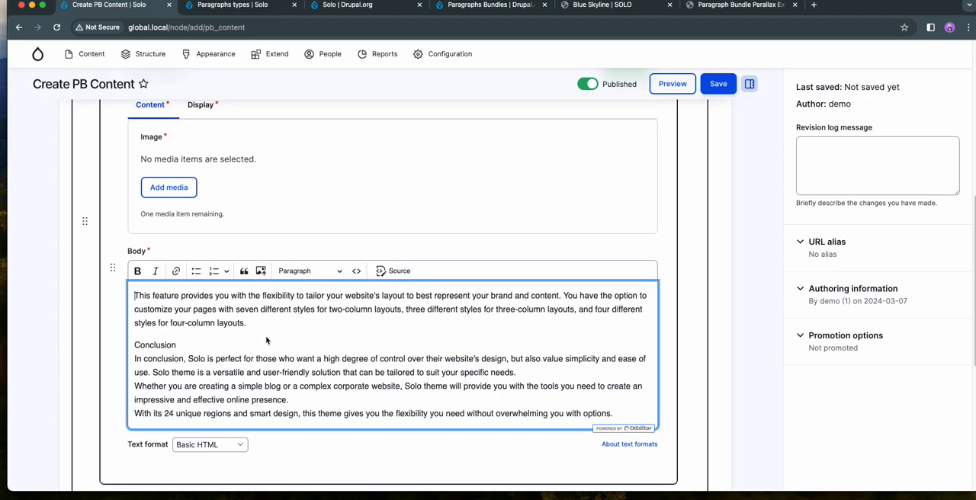
key("super+a")
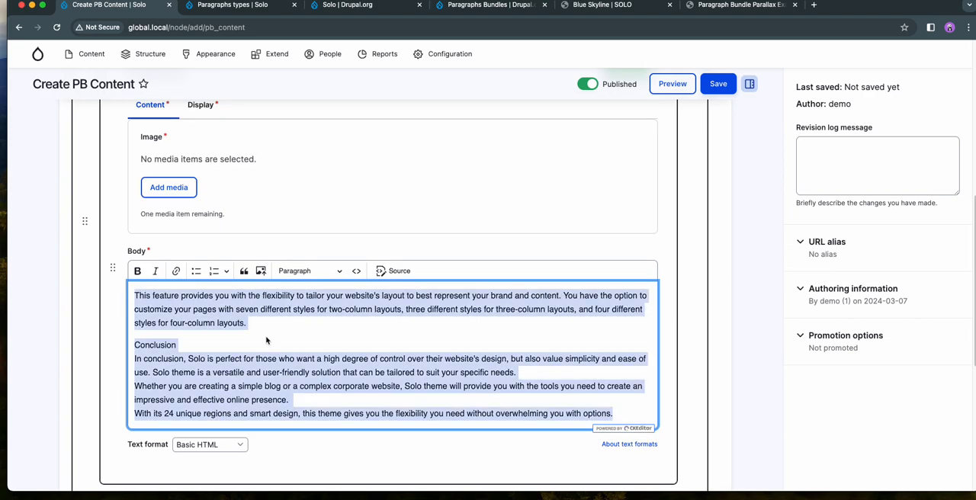
scroll(266, 340, "up", 5)
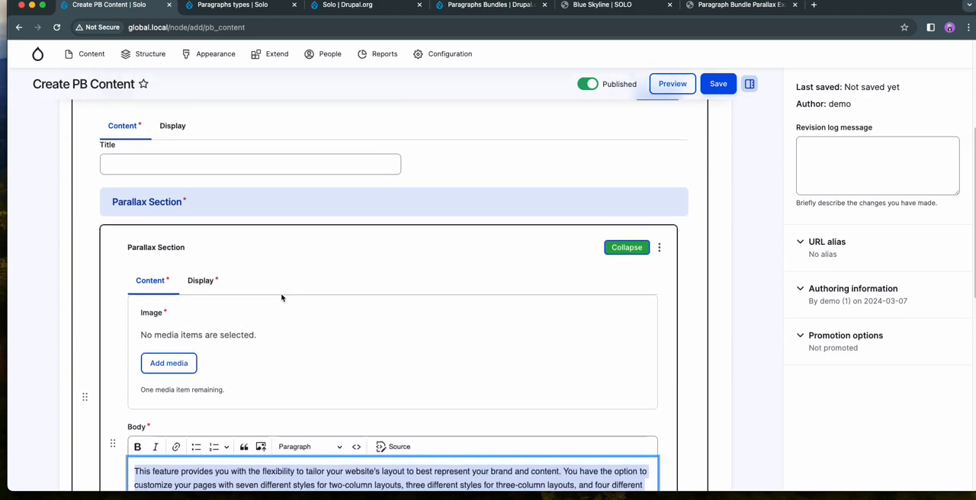
left_click(187, 184)
key("super+Tab")
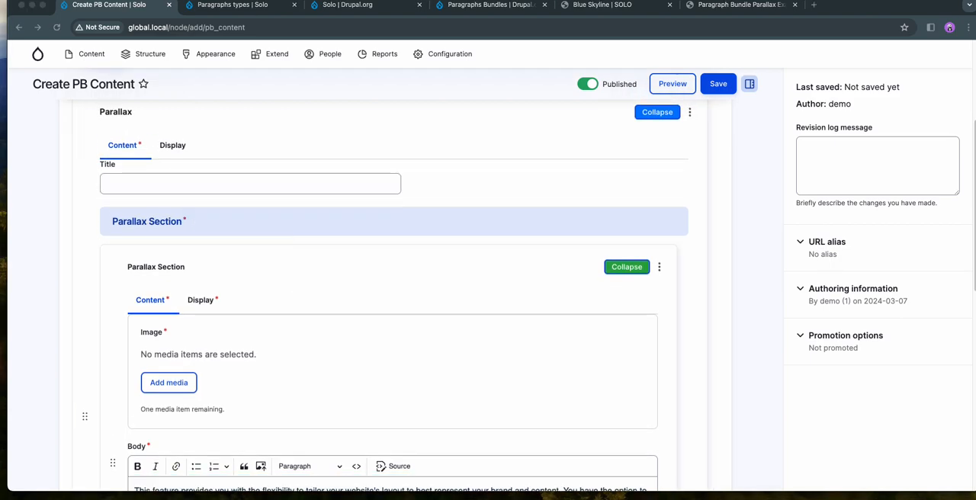
left_click(147, 186)
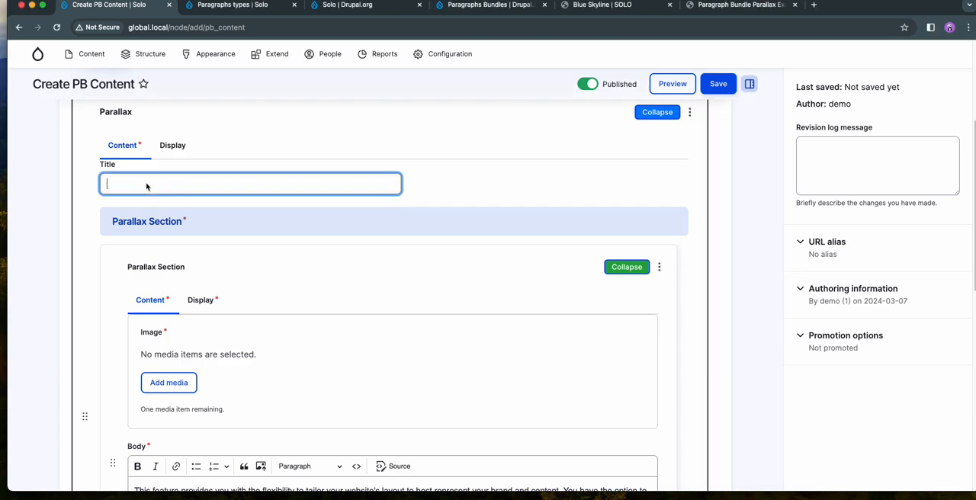
key("super+v")
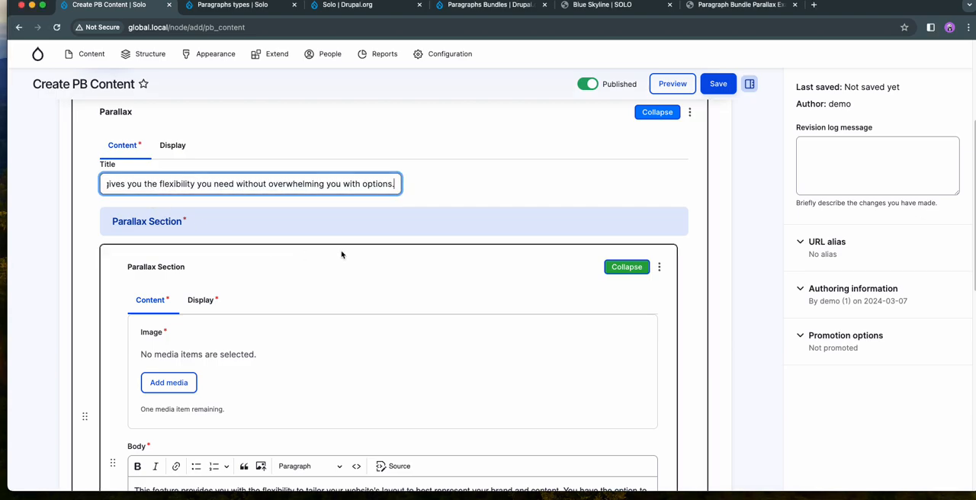
- Upload solo-demo-images-11.jpg to the media library and insert it as the Parallax Section's image
scroll(340, 255, "down", 2)
left_click(174, 302)
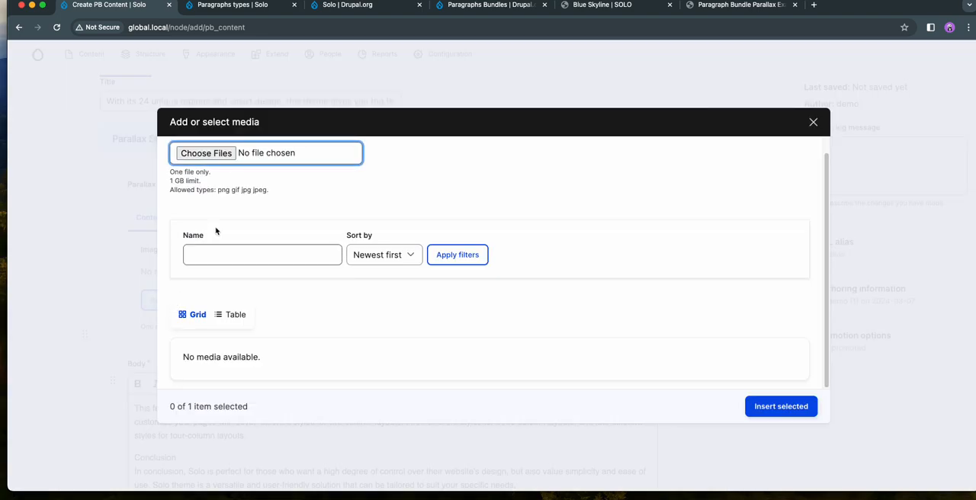
left_click(206, 153)
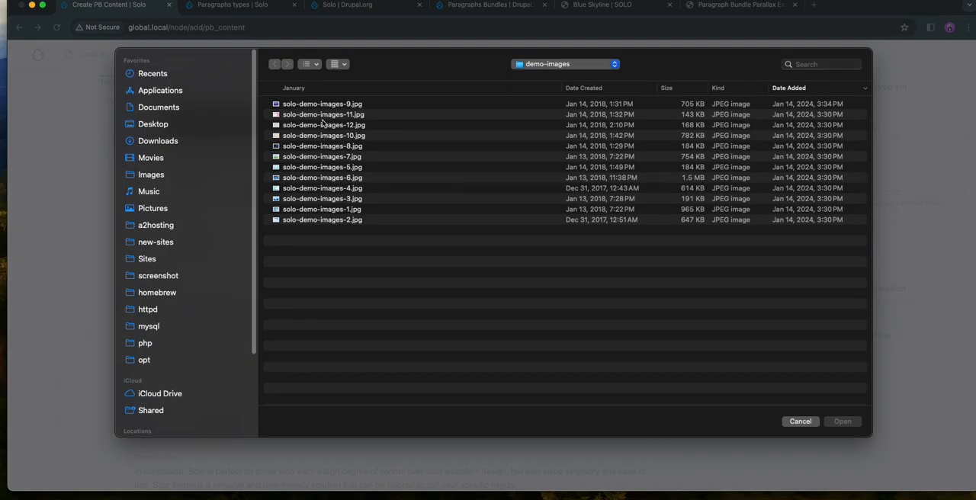
double_click(323, 114)
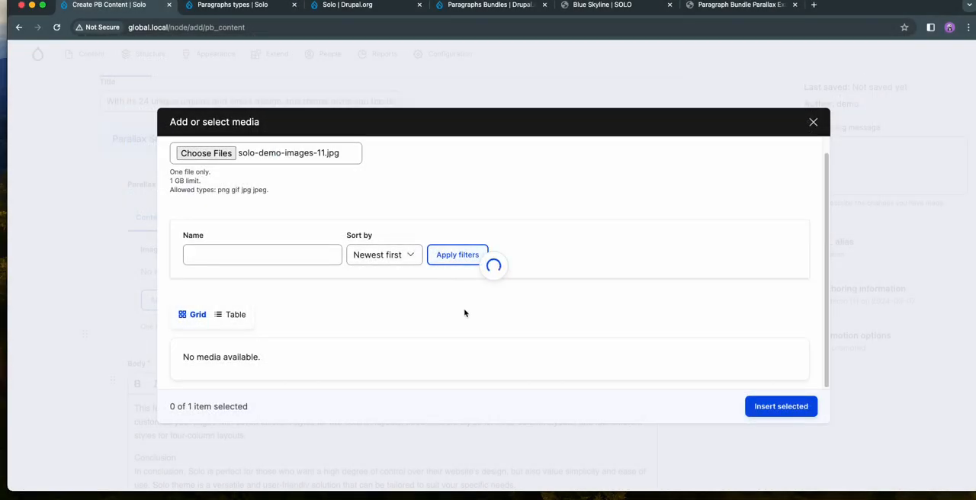
left_click(801, 407)
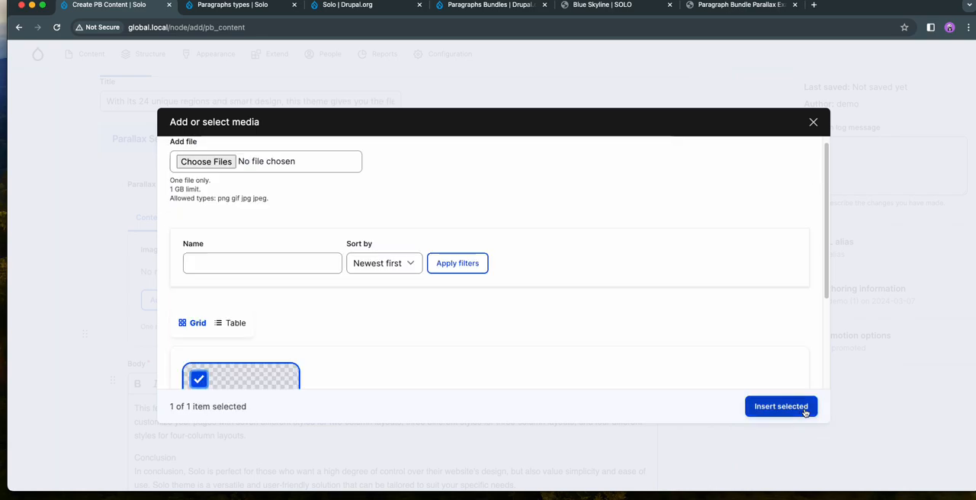
left_click(779, 406)
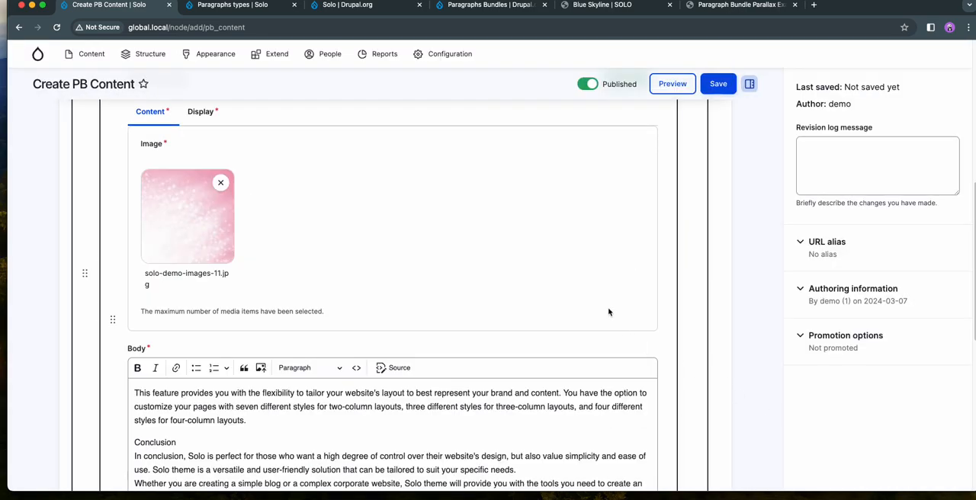
- Duplicate the Parallax Section within the Parallax paragraph
scroll(607, 311, "up", 3)
left_click(660, 262)
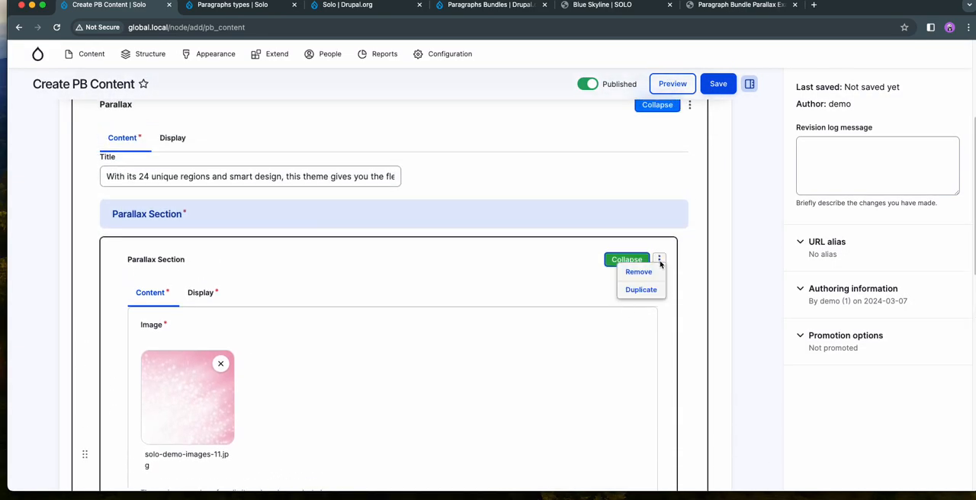
left_click(640, 290)
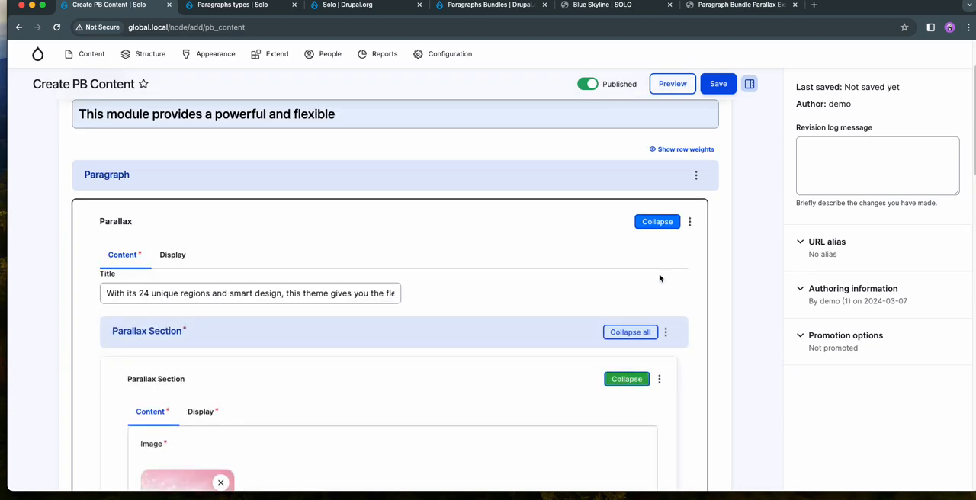
- Duplicate the whole Parallax paragraph twice to get three of them, and save the PB Content page
left_click(689, 221)
left_click(669, 270)
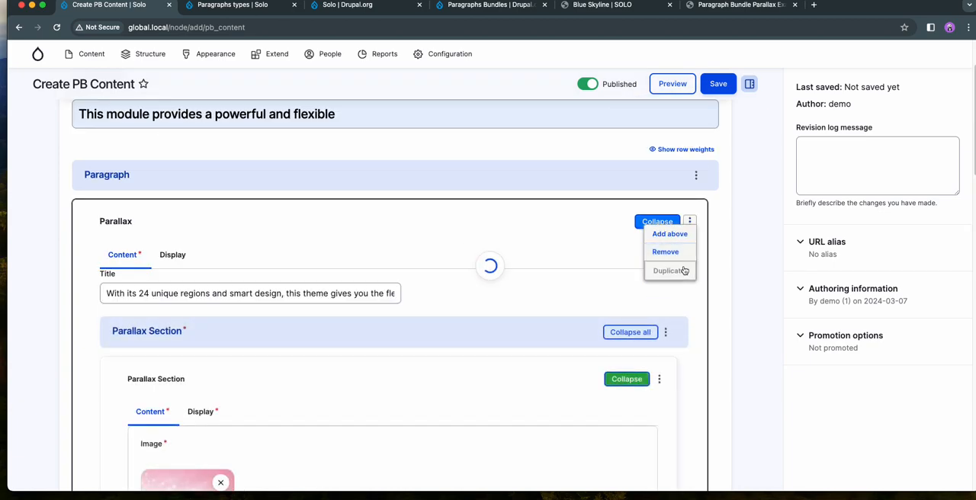
left_click(691, 222)
left_click(660, 270)
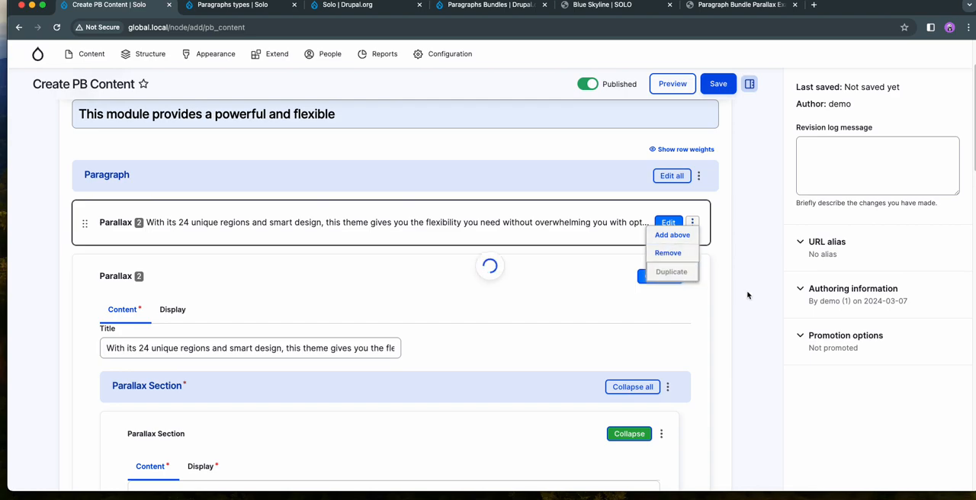
scroll(753, 295, "down", 2)
scroll(400, 347, "down", 4)
scroll(400, 348, "up", 4)
scroll(400, 348, "up", 3)
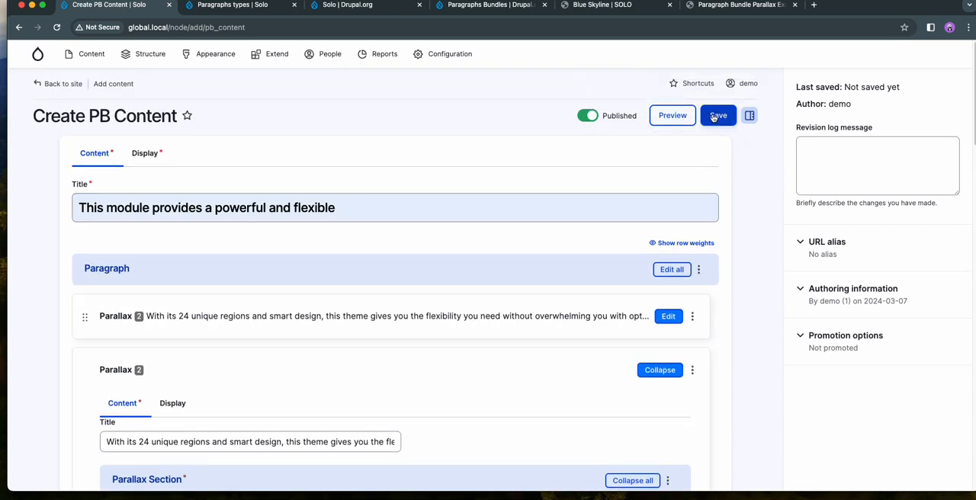
- Examine the saved page's titles, parallax background images and body text to check the scrolling effect
scroll(399, 265, "down", 5)
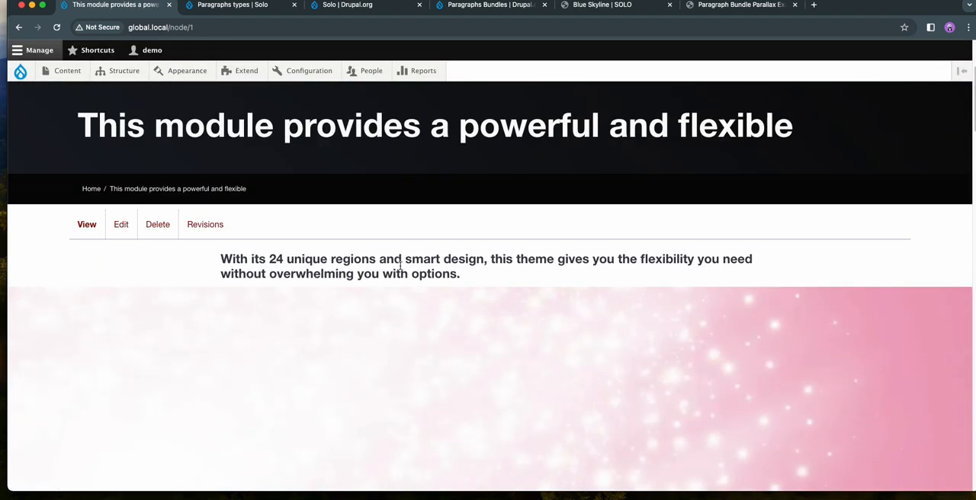
scroll(400, 266, "down", 3)
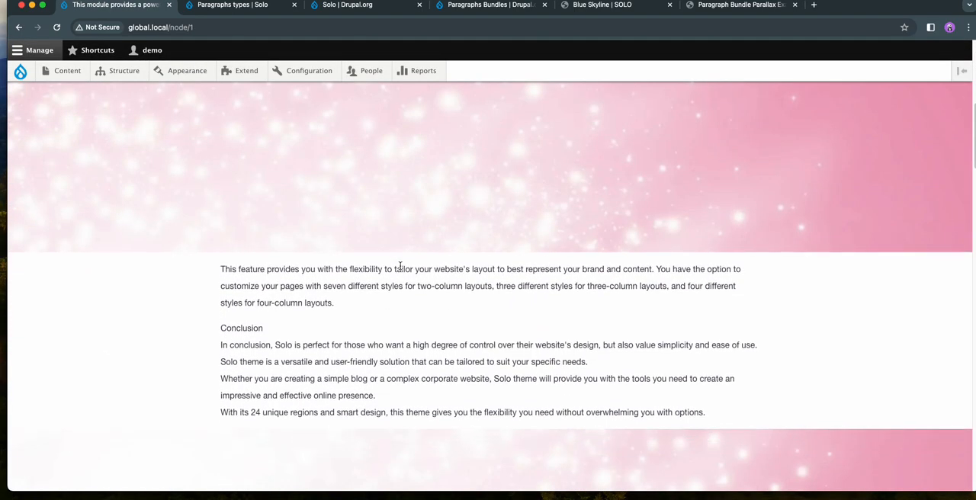
scroll(400, 265, "down", 1)
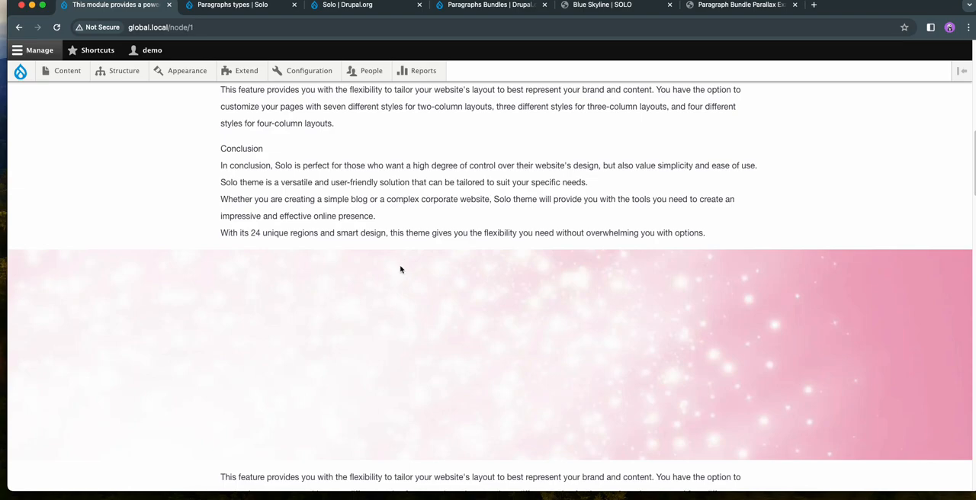
scroll(400, 270, "down", 4)
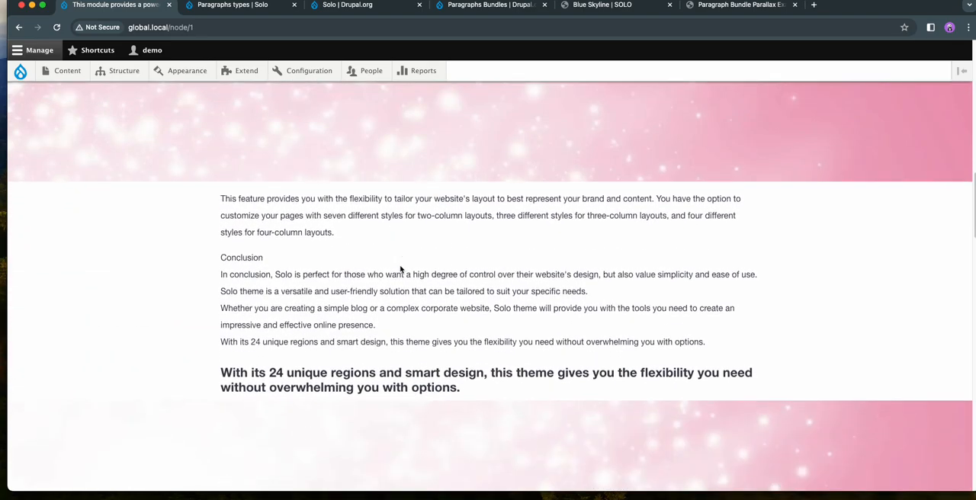
scroll(399, 269, "down", 5)
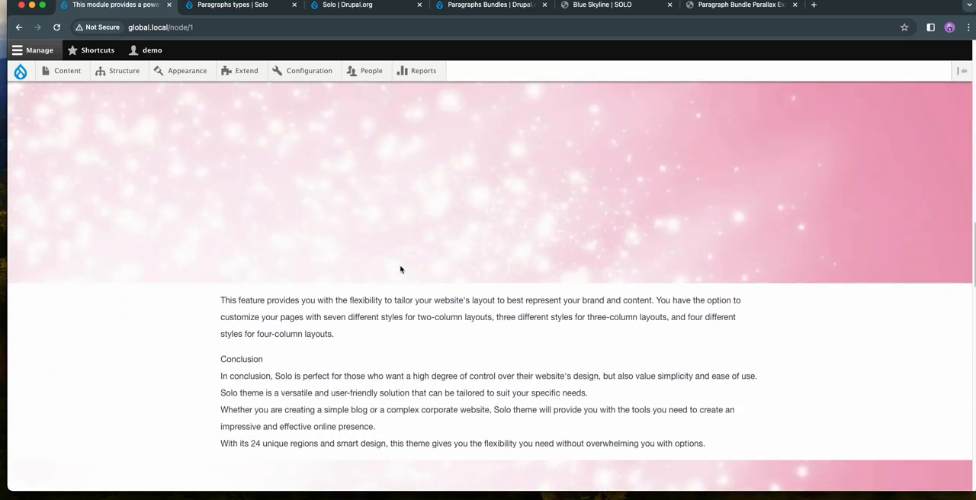
scroll(399, 269, "up", 3)
scroll(475, 246, "down", 3)
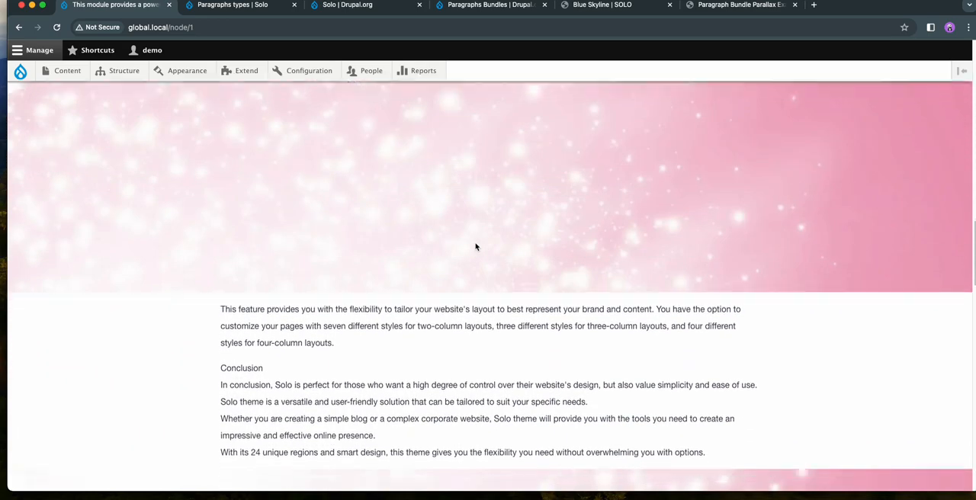
scroll(475, 247, "up", 15)
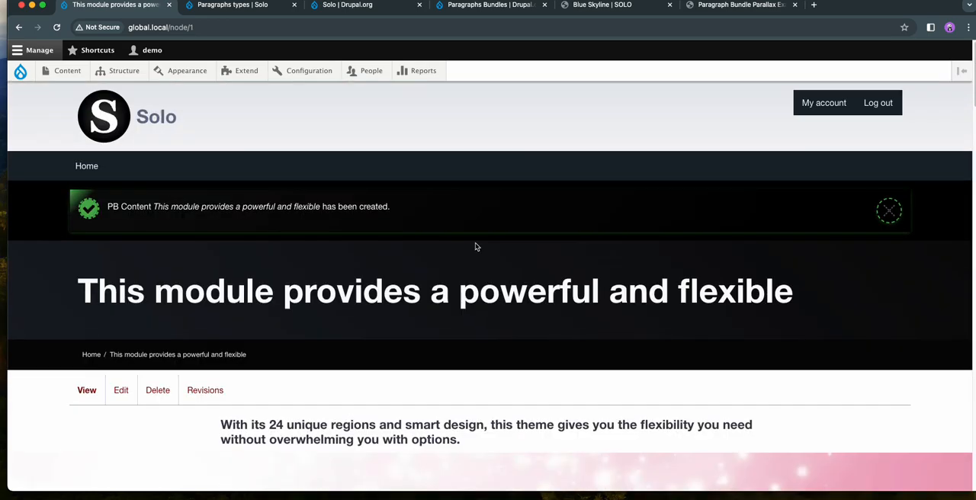
- Open the page for editing and set the first Parallax paragraph's background color to #cea1a1 with a background color opacity of 56
left_click(120, 390)
scroll(420, 281, "down", 2)
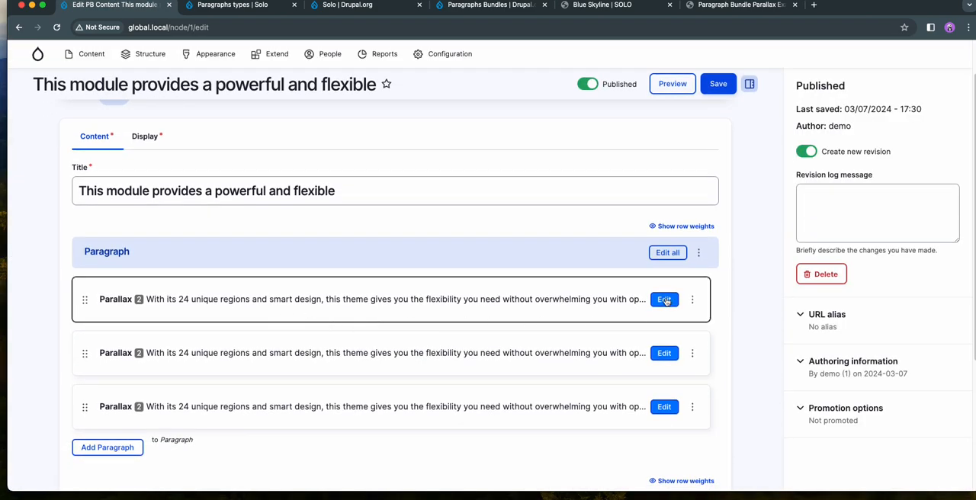
left_click(664, 300)
scroll(396, 305, "down", 3)
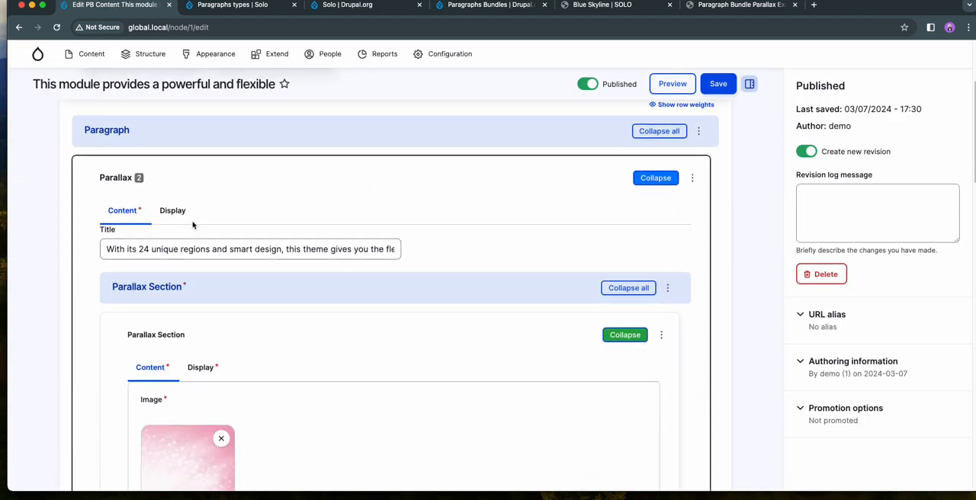
left_click(172, 210)
scroll(319, 281, "down", 2)
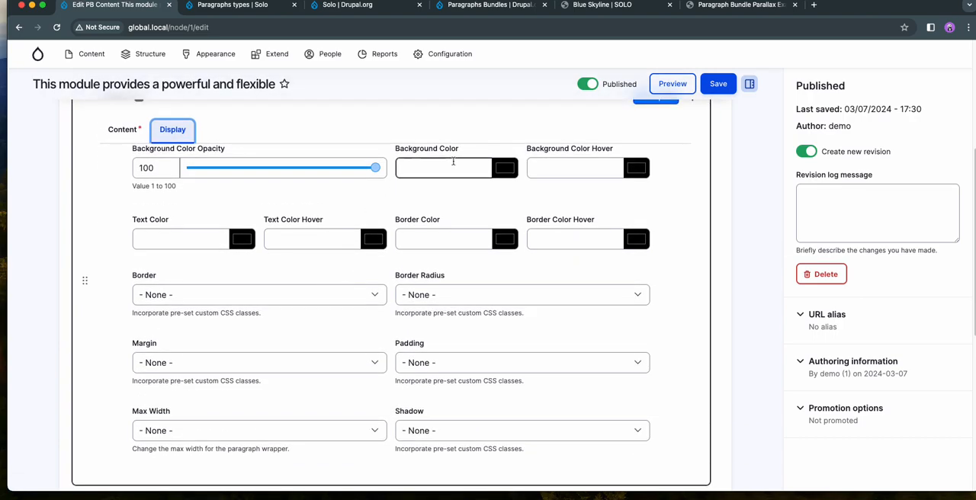
left_click(505, 169)
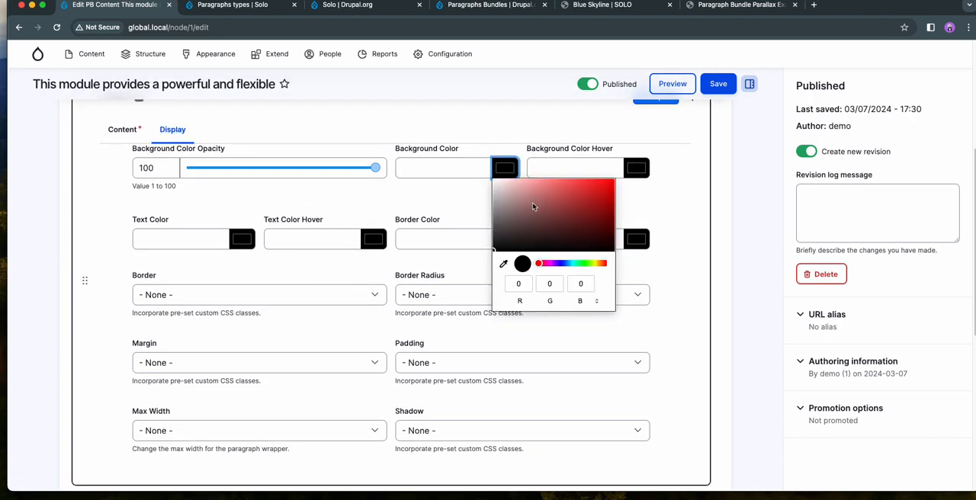
left_click_drag(315, 170, 292, 168)
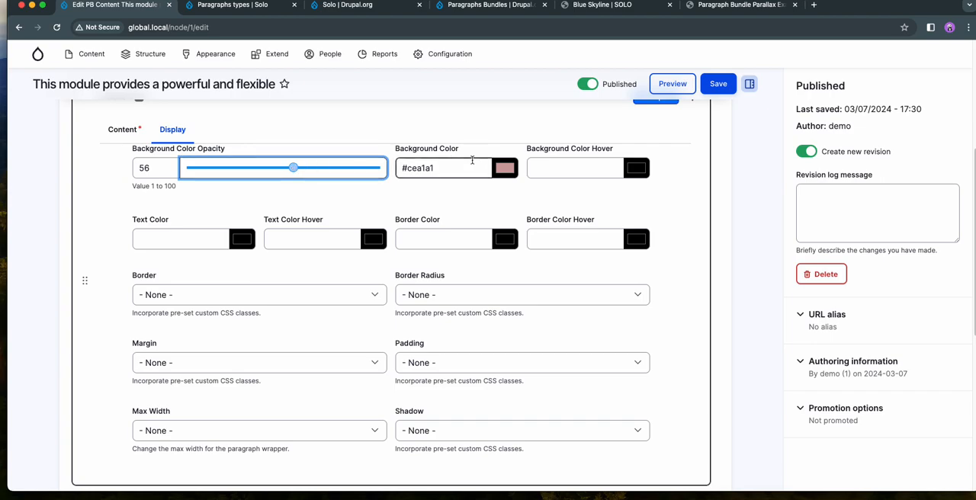
- Open the second Parallax paragraph and set its first Parallax Section's background color to #81a8c1
scroll(472, 218, "up", 1)
scroll(470, 217, "down", 5)
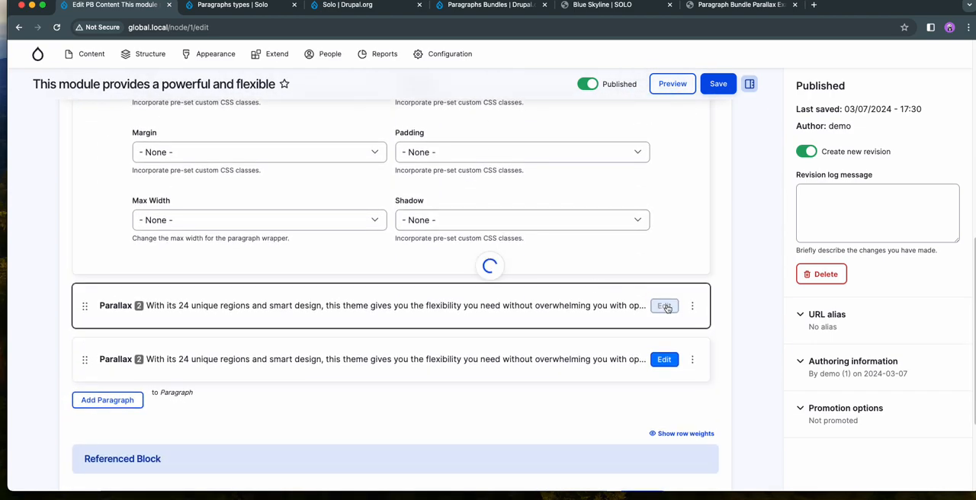
scroll(664, 307, "down", 2)
left_click(202, 224)
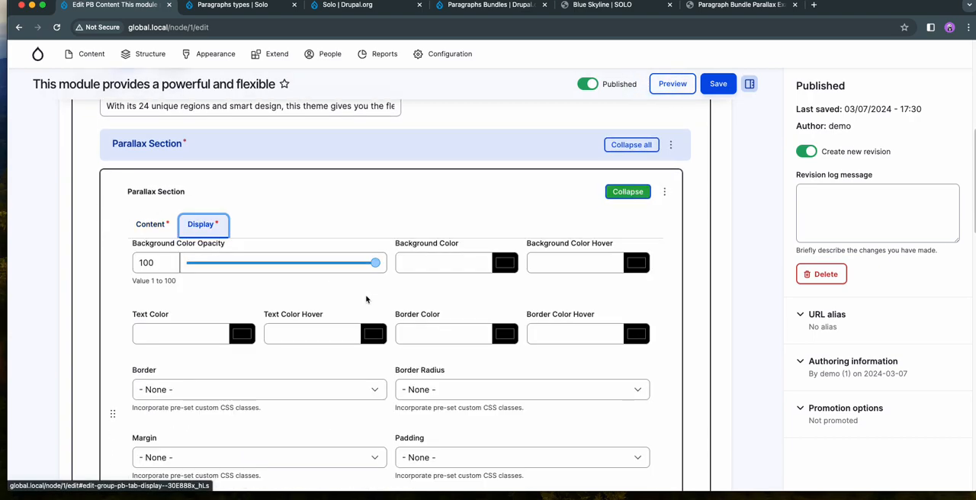
left_click(503, 262)
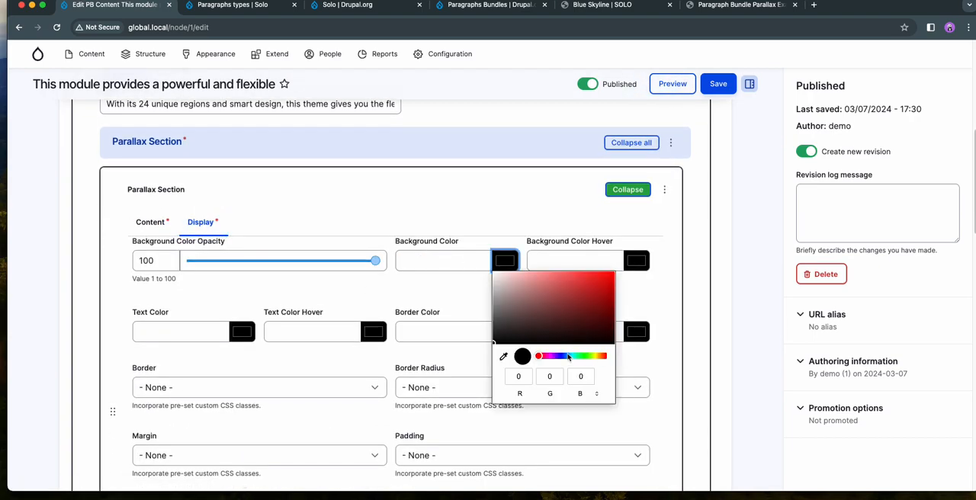
left_click(568, 356)
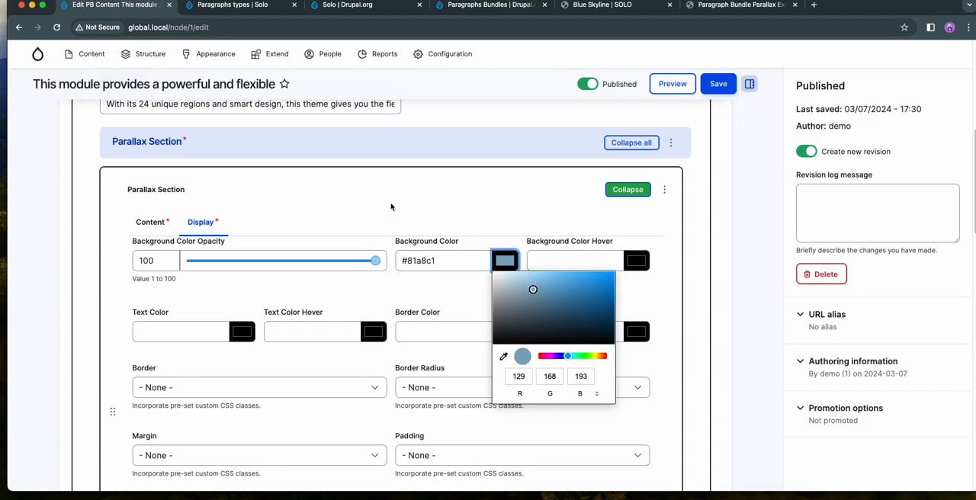
left_click(506, 260)
- Set the background color of the second Parallax Section in the second Parallax paragraph to #83f05c and save the page
scroll(512, 259, "down", 7)
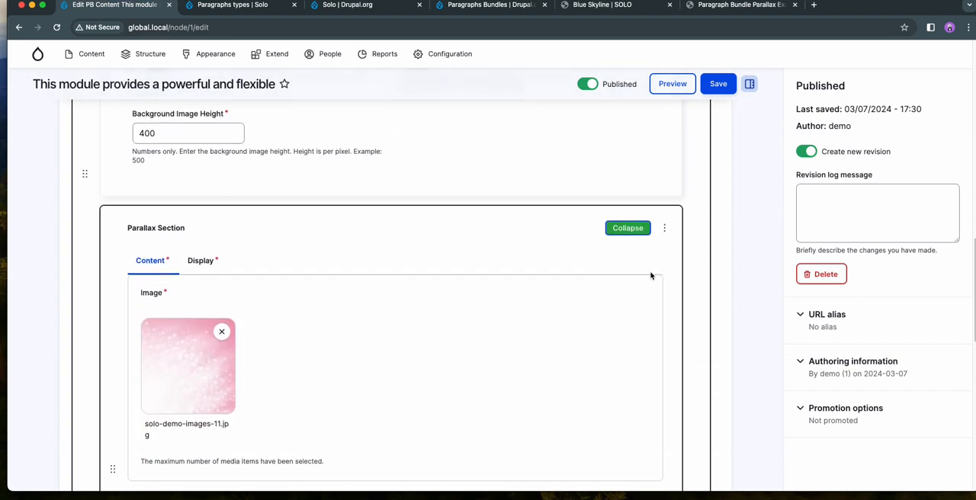
scroll(650, 275, "down", 3)
scroll(646, 272, "down", 5)
scroll(610, 271, "up", 9)
left_click(210, 313)
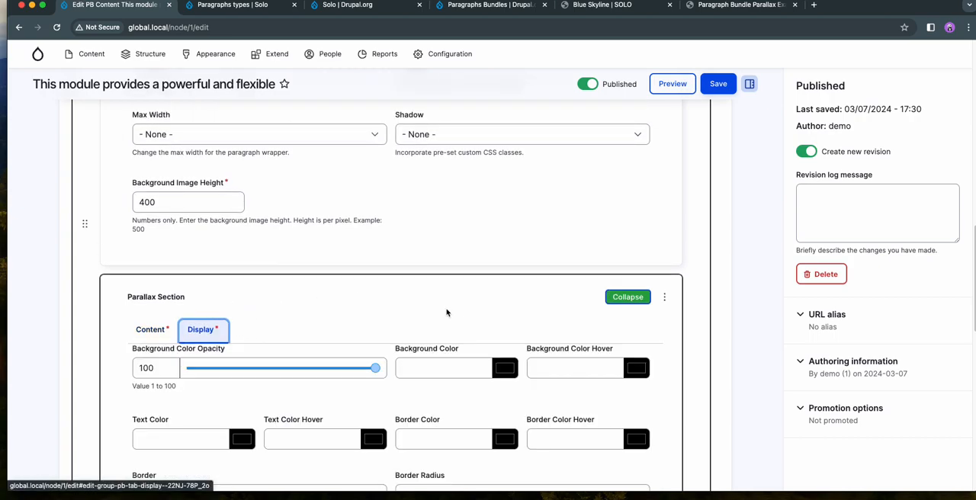
scroll(450, 290, "down", 5)
left_click(503, 169)
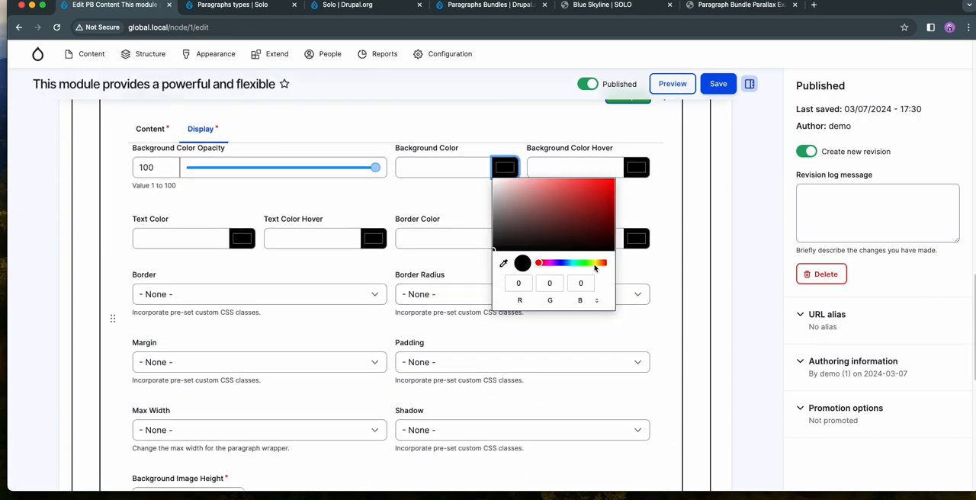
left_click_drag(595, 266, 586, 264)
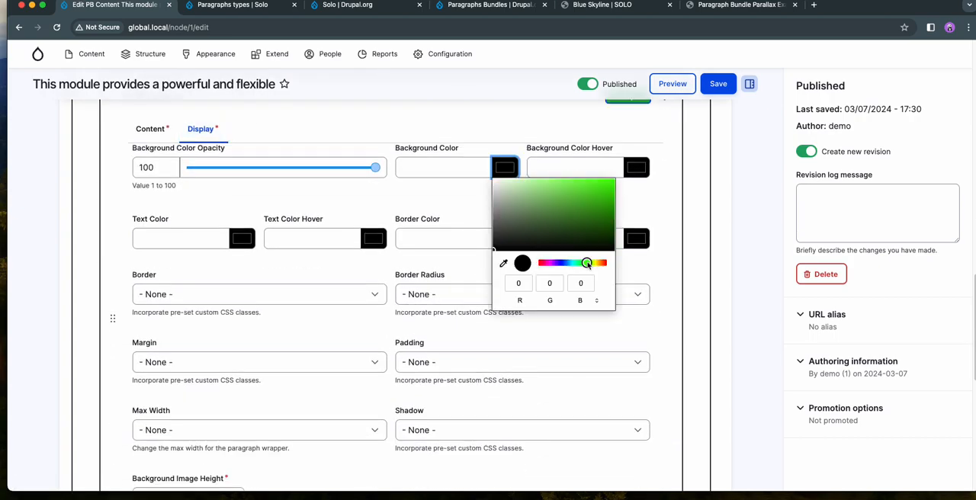
left_click(744, 185)
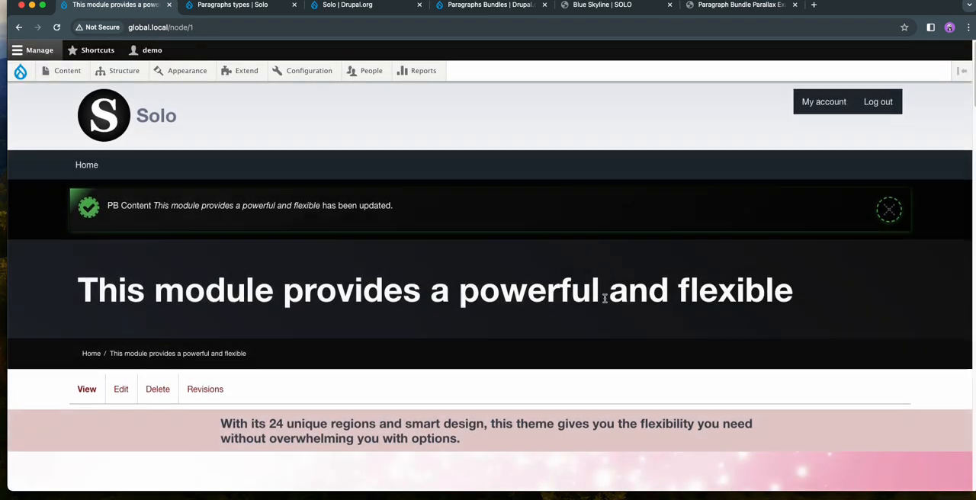
- Examine the saved page's background colors behind the titles and body text of all three Parallax paragraphs
scroll(605, 301, "down", 5)
scroll(605, 302, "down", 10)
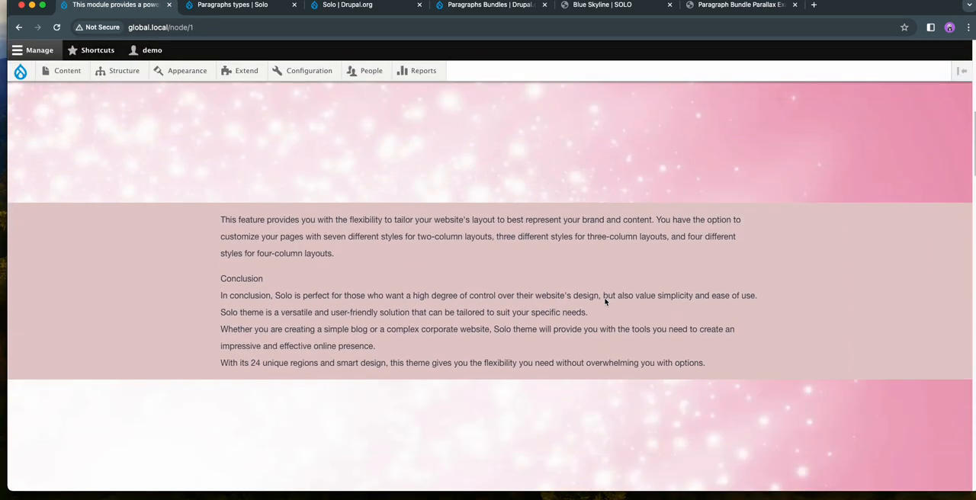
scroll(605, 302, "down", 10)
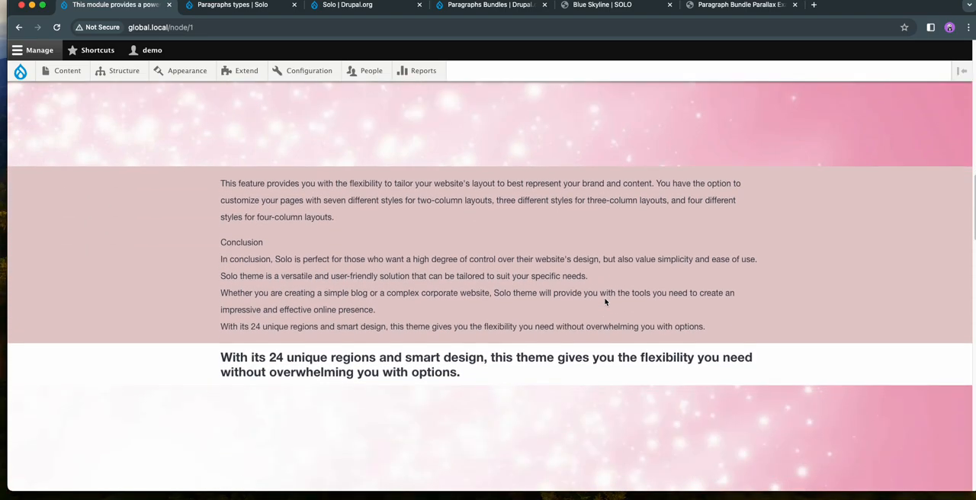
scroll(605, 301, "down", 10)
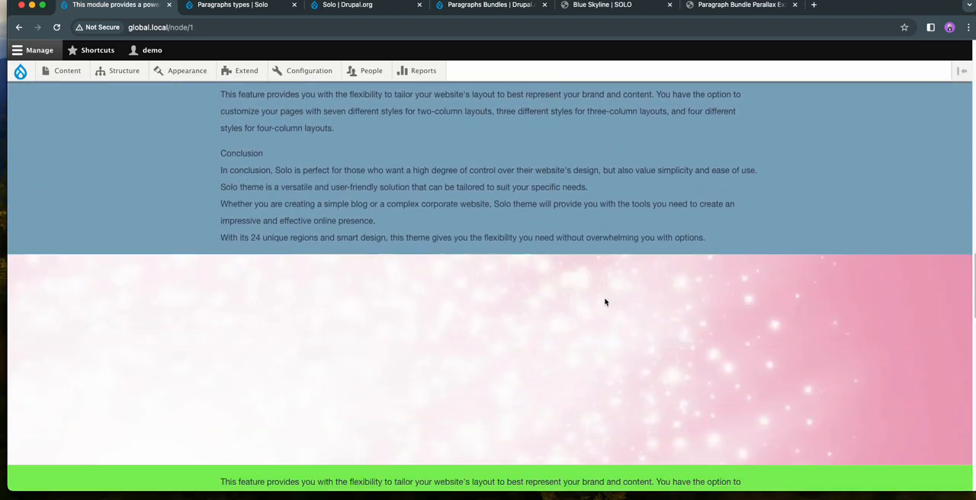
scroll(606, 302, "down", 10)
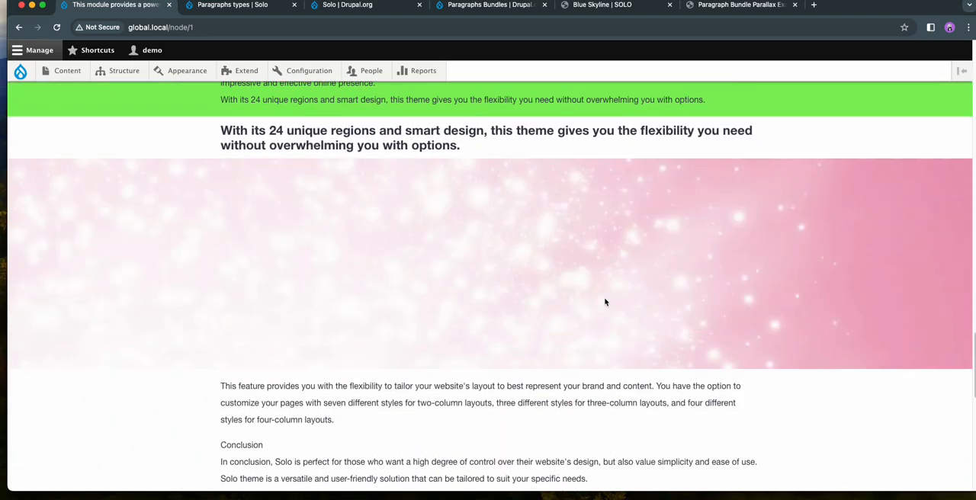
scroll(605, 302, "down", 8)
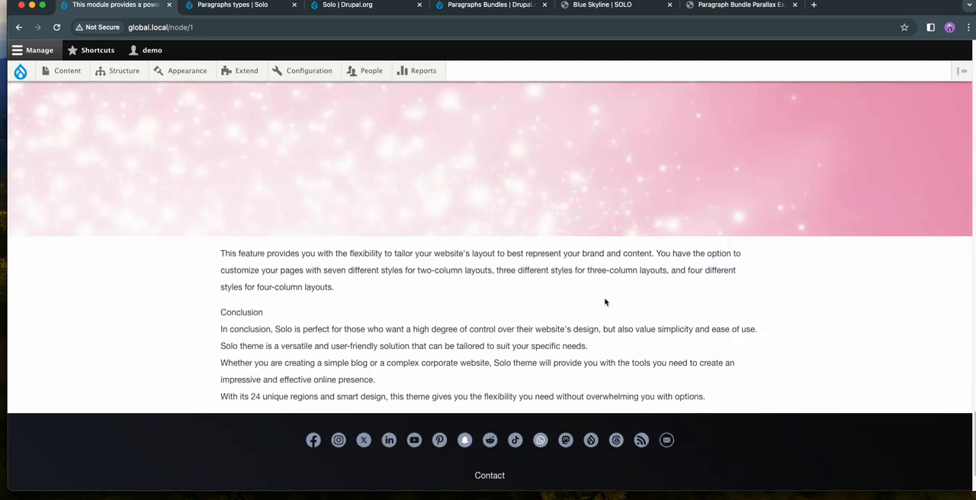
scroll(778, 284, "up", 15)
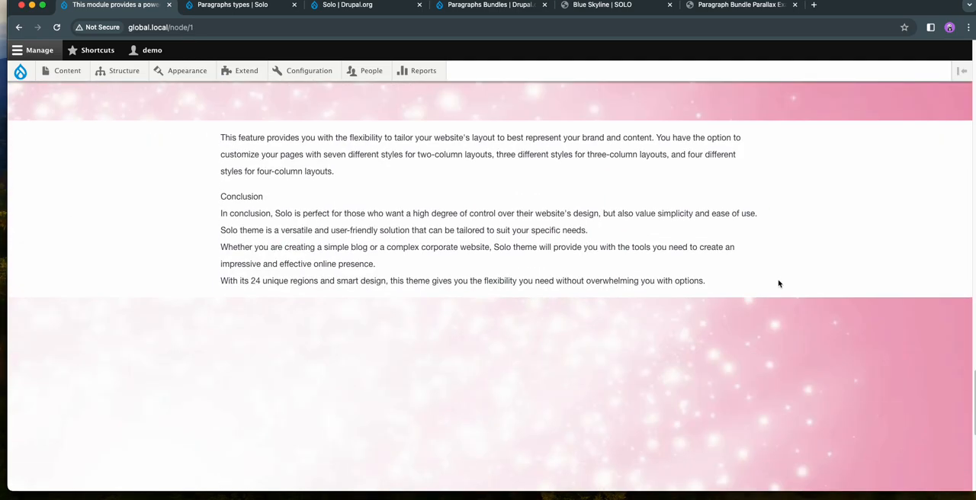
scroll(778, 284, "up", 10)
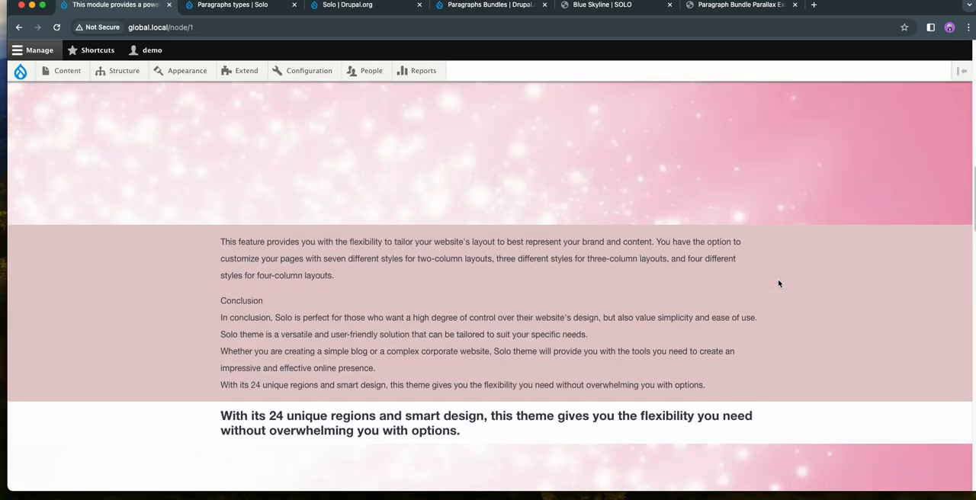
- Open the page for editing and review the available Max Content Width options in its display settings
scroll(323, 323, "up", 3)
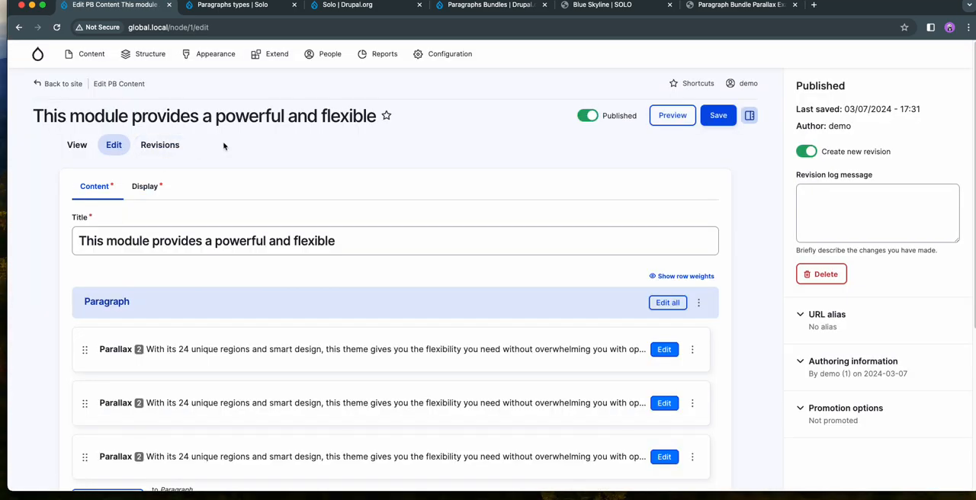
left_click(144, 186)
scroll(239, 237, "down", 1)
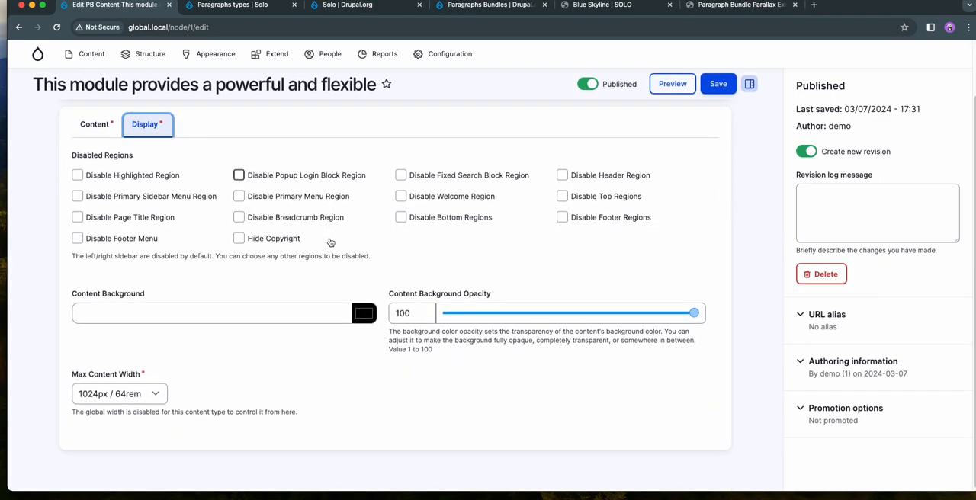
left_click(111, 393)
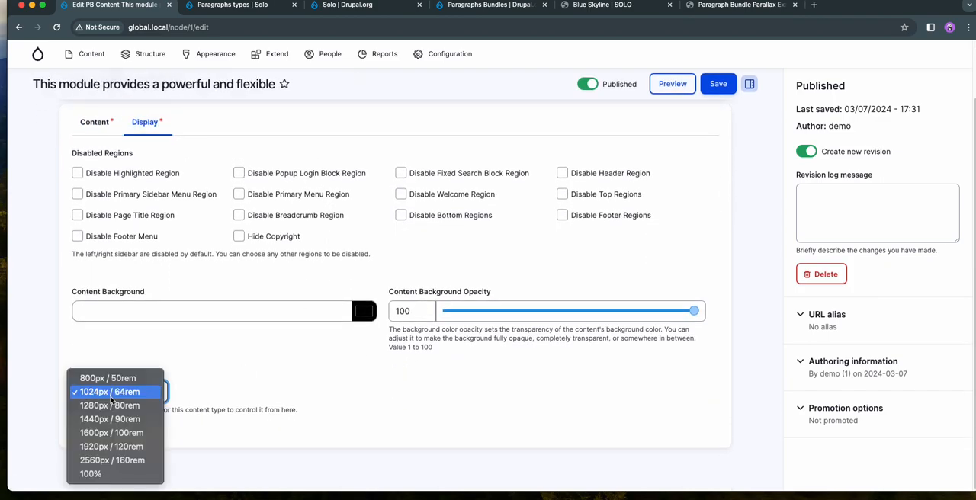
left_click(209, 379)
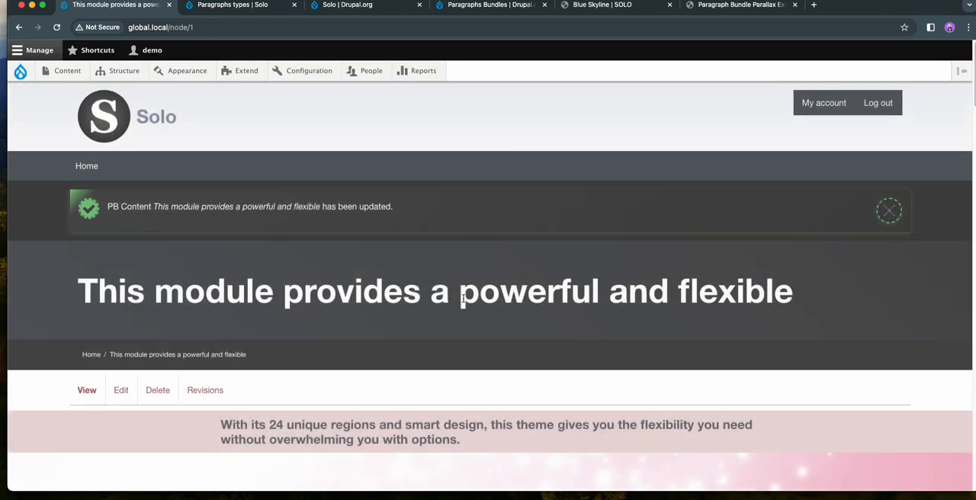
- Check the content width, parallax images and colored text sections of the first two Parallax paragraphs on the published page
scroll(464, 302, "down", 2)
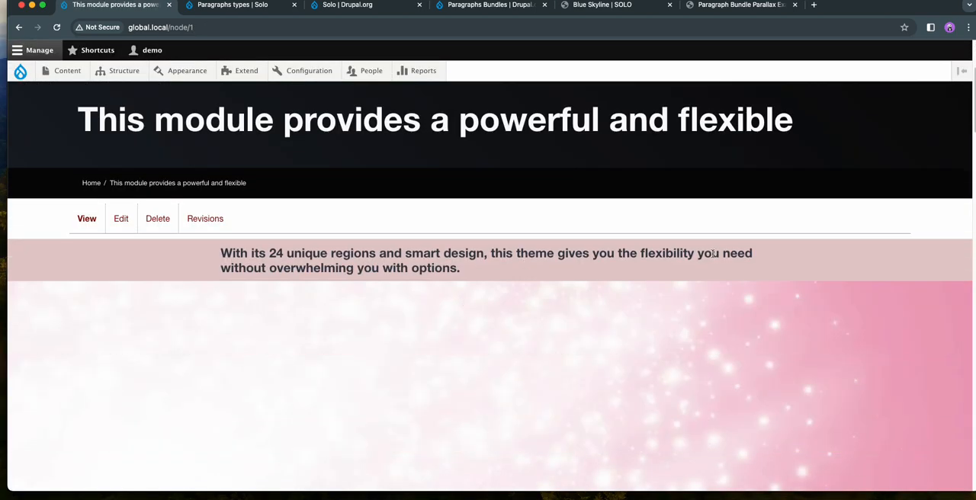
scroll(340, 256, "down", 2)
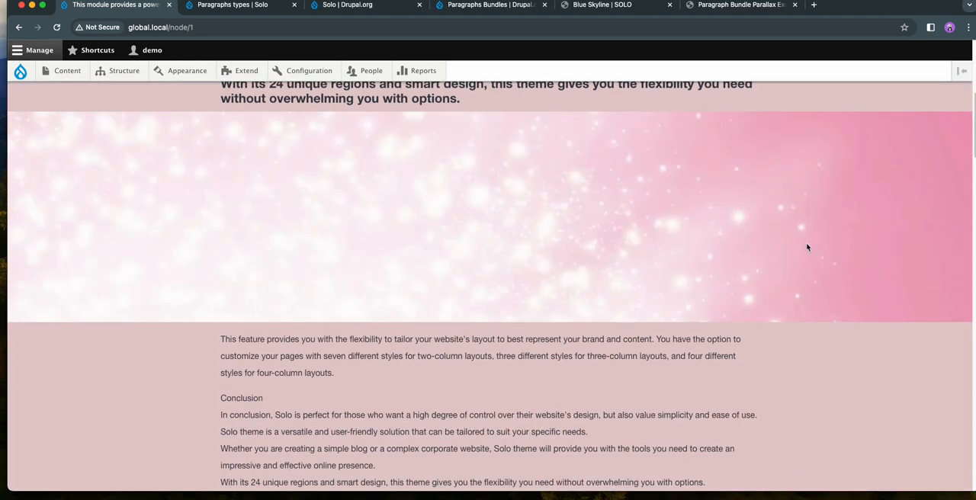
scroll(231, 269, "down", 2)
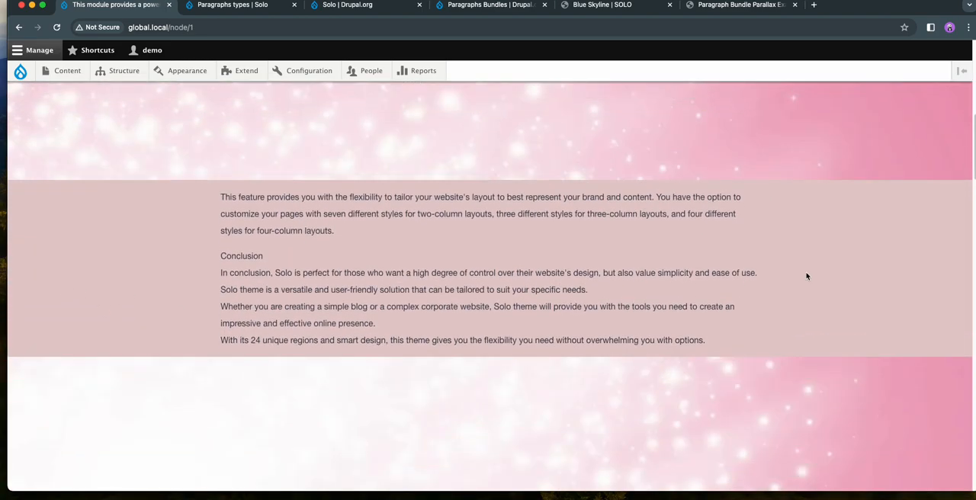
scroll(460, 275, "down", 3)
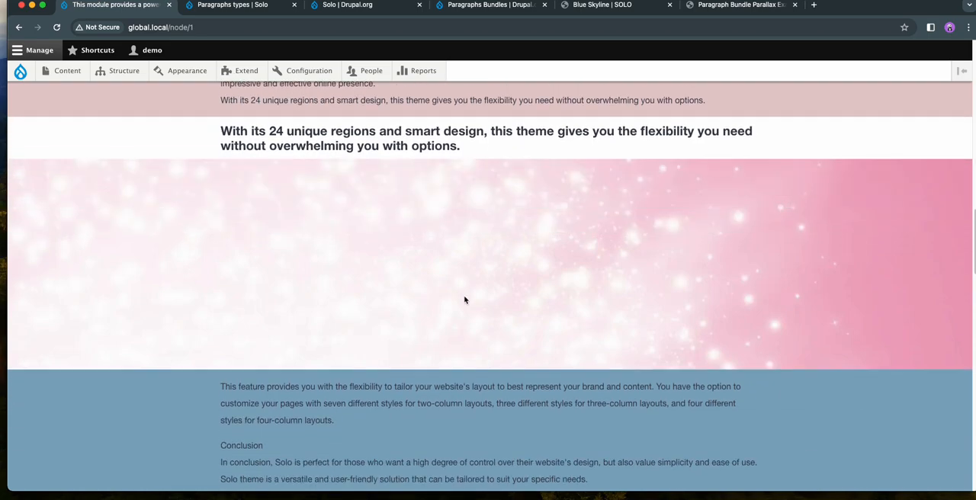
- Switch to the Blue Skyline demo page and examine how it combines parallax images, colored text sections and two-column images
left_click(490, 5)
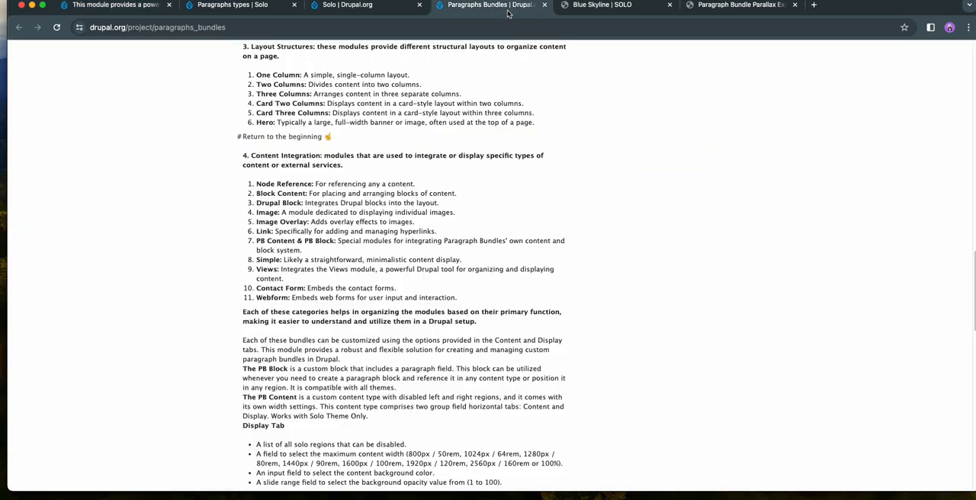
left_click(602, 5)
scroll(607, 254, "down", 3)
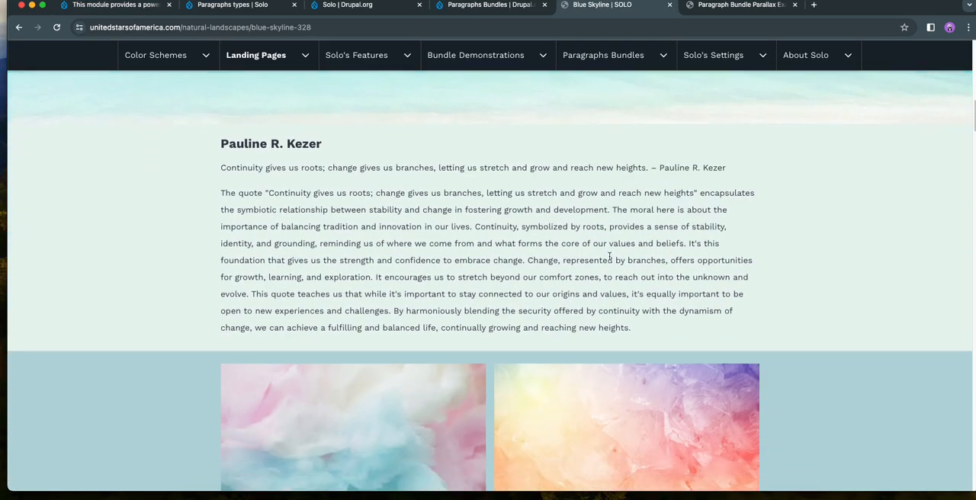
scroll(610, 257, "down", 2)
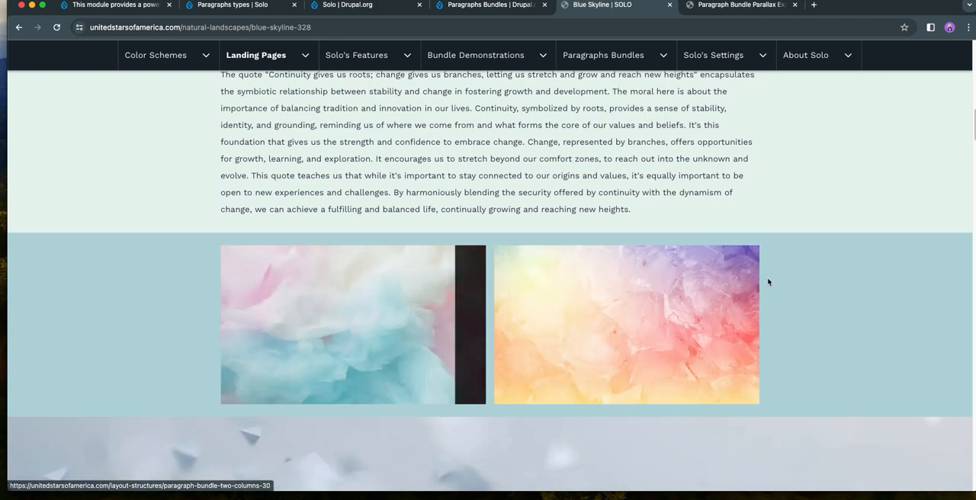
scroll(394, 320, "down", 2)
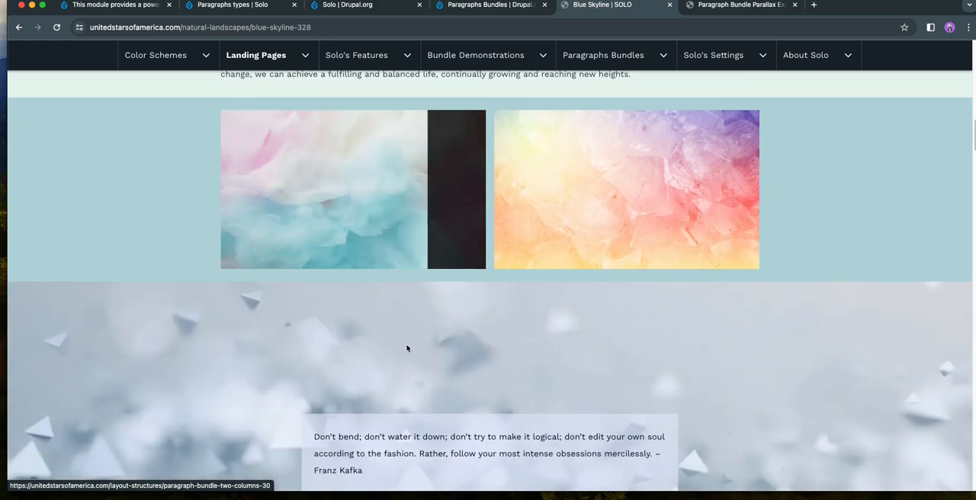